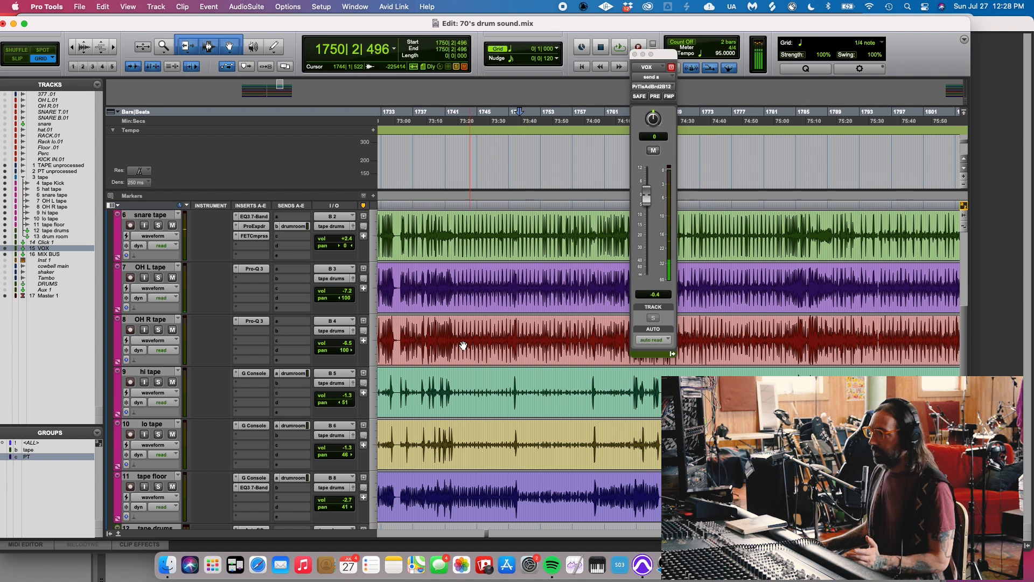
- Review the tape drum tracks and solo the tape Kick track
scroll(220, 363, up, 3)
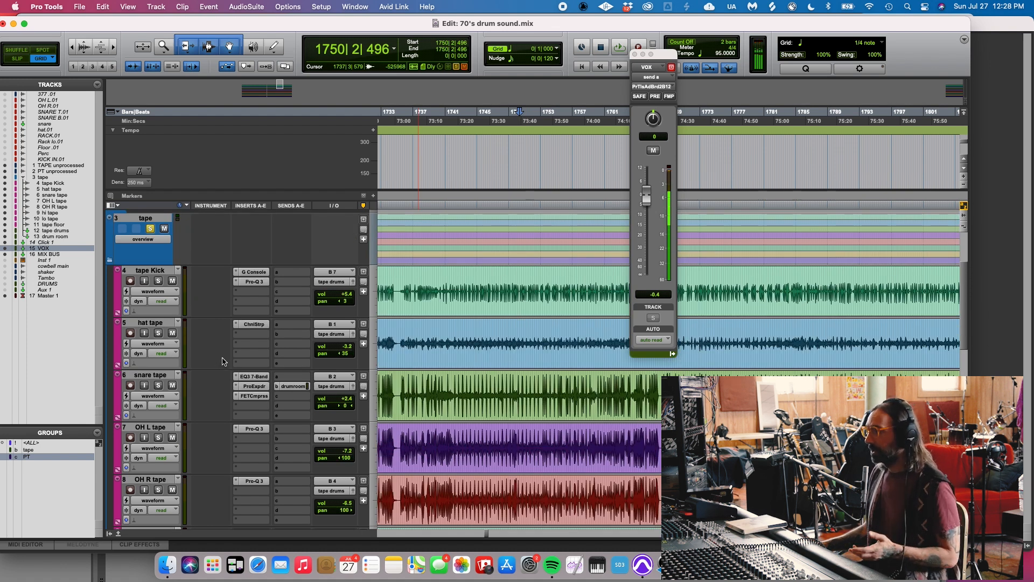
scroll(222, 361, down, 3)
scroll(222, 360, down, 2)
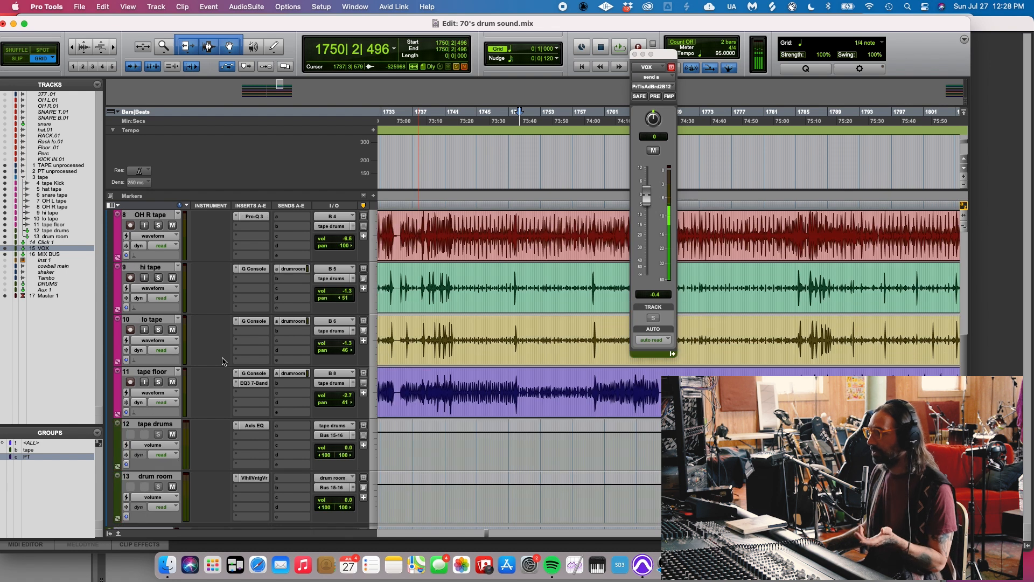
scroll(223, 361, up, 4)
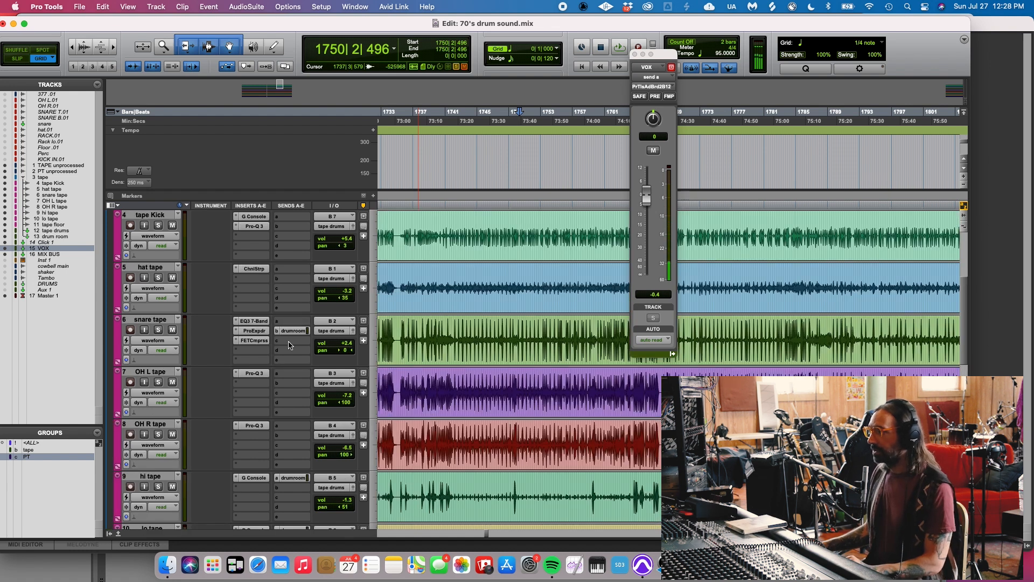
scroll(289, 345, up, 2)
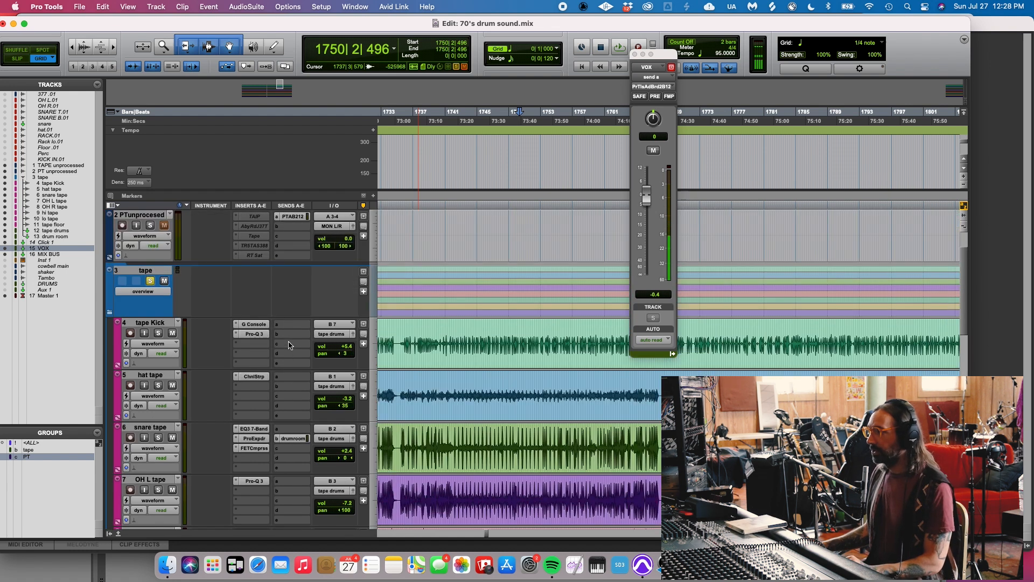
click(158, 333)
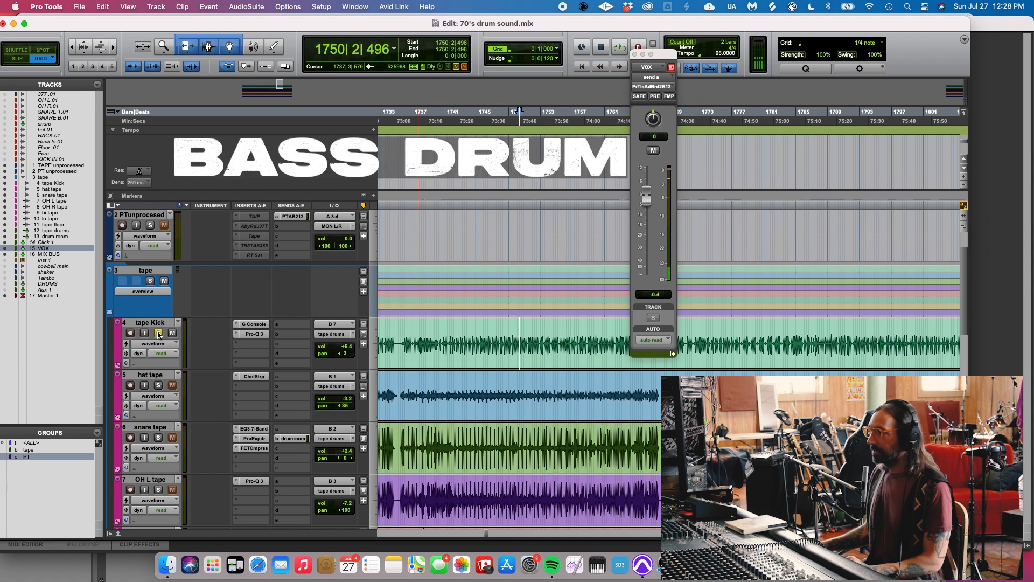
- Play back the soloed kick from around bar 1744 with the waveform magnified horizontally
click(473, 326)
key(space)
key(t)
key(t)
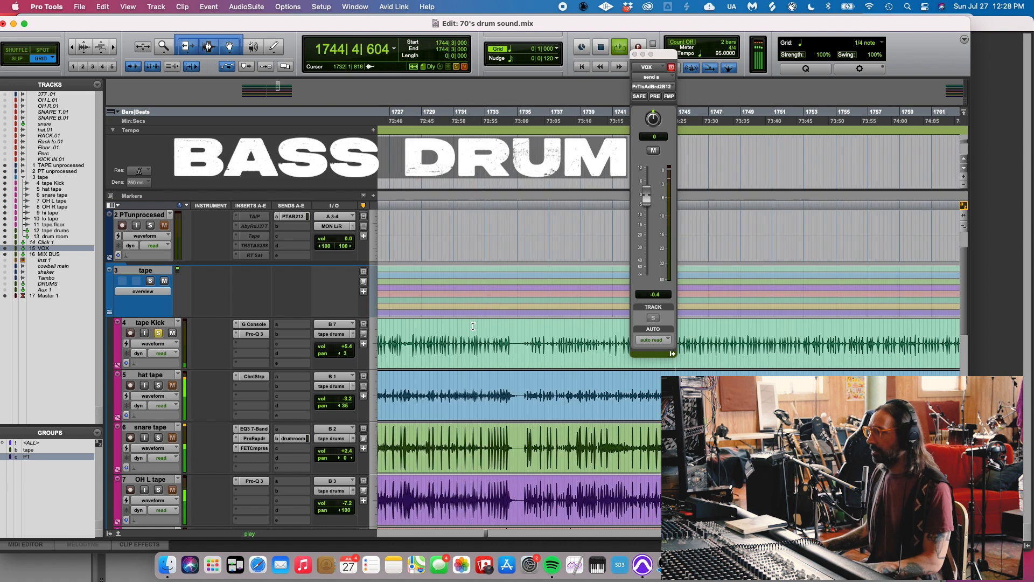
scroll(471, 337, right, 5)
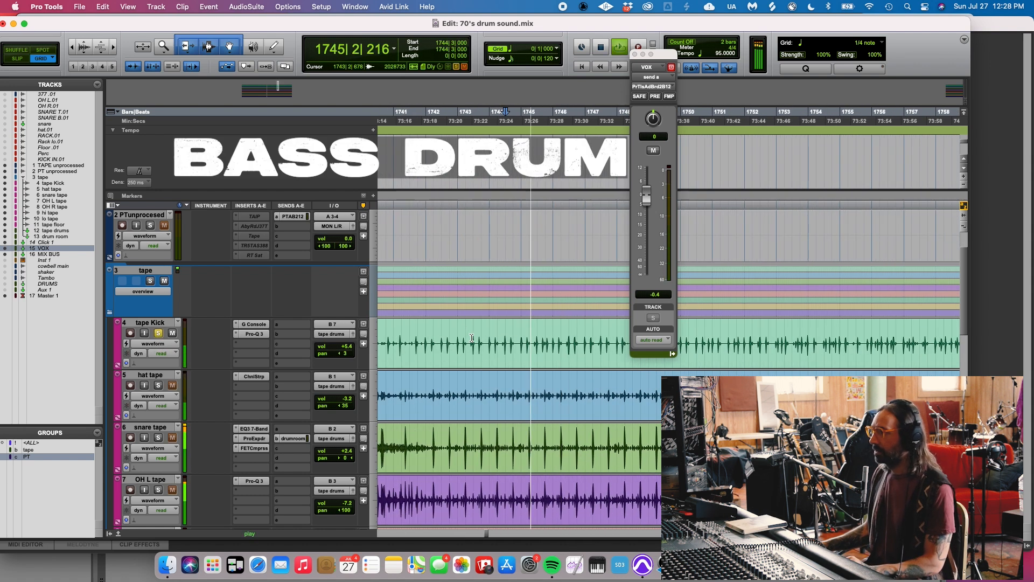
- Open the Channel G Console insert on the tape Kick track and place its window clear of the lower tracks
click(261, 326)
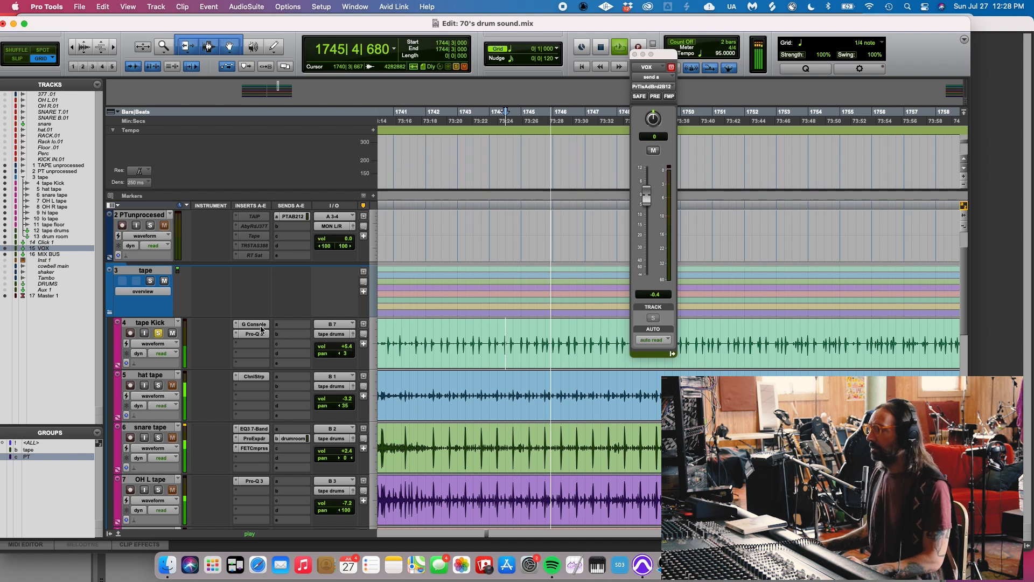
click(261, 327)
drag(519, 95, 360, 107)
click(386, 102)
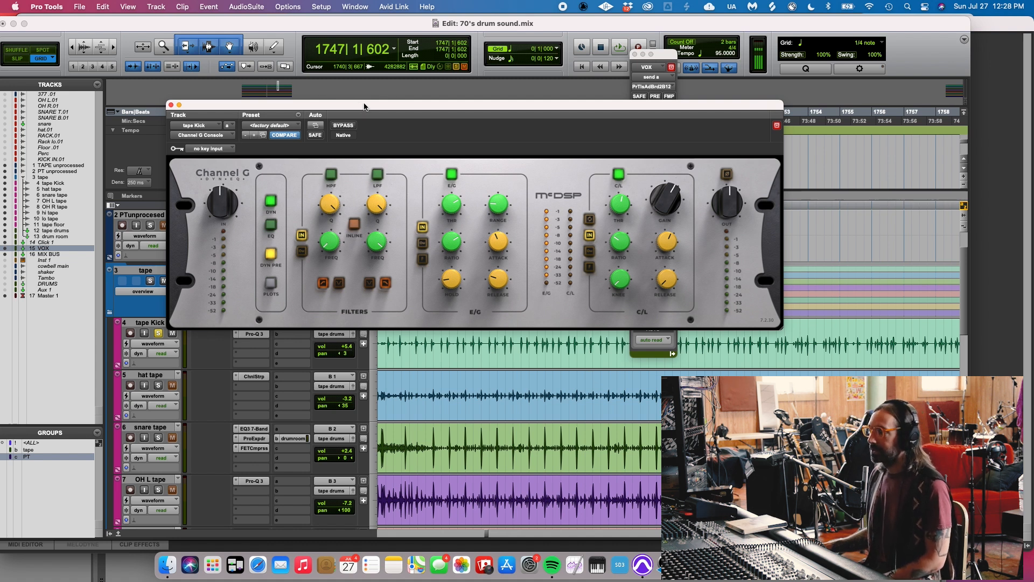
mouse_move(488, 199)
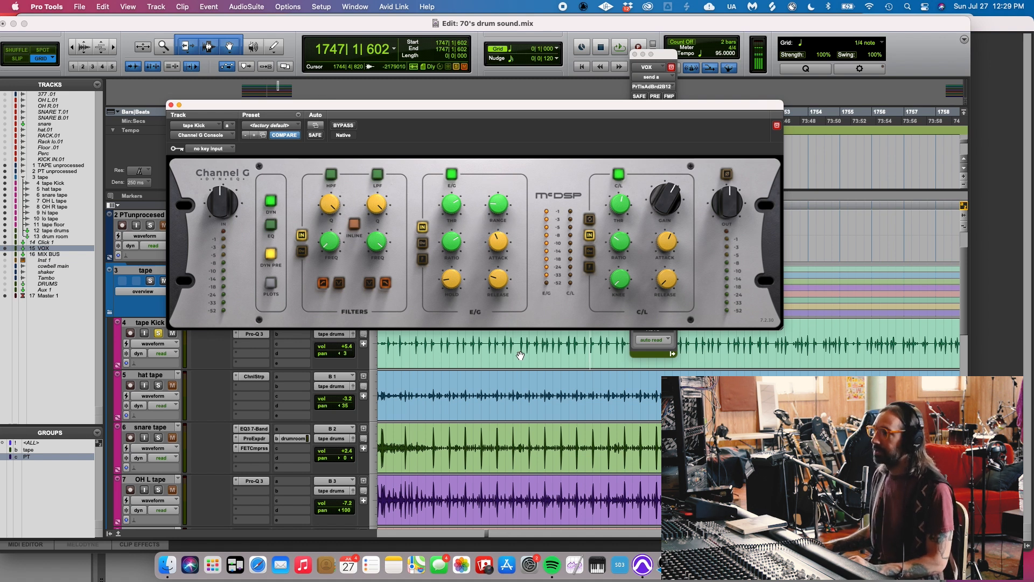
- Play the kick from bar 1744, beat 3, and fine-tune the threshold of the E/G section in Channel G
click(505, 344)
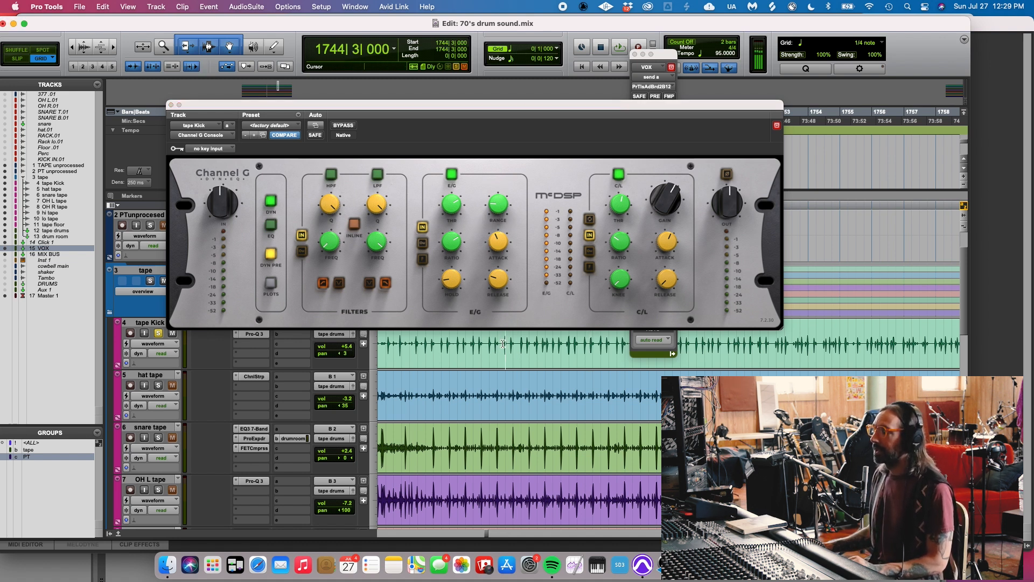
key(space)
mouse_move(455, 212)
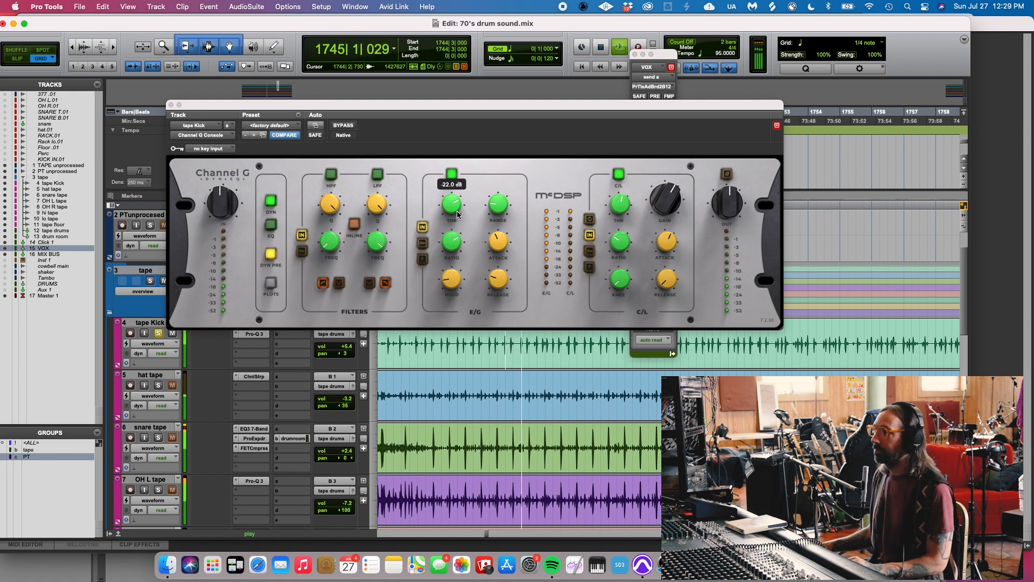
drag(454, 210, 456, 209)
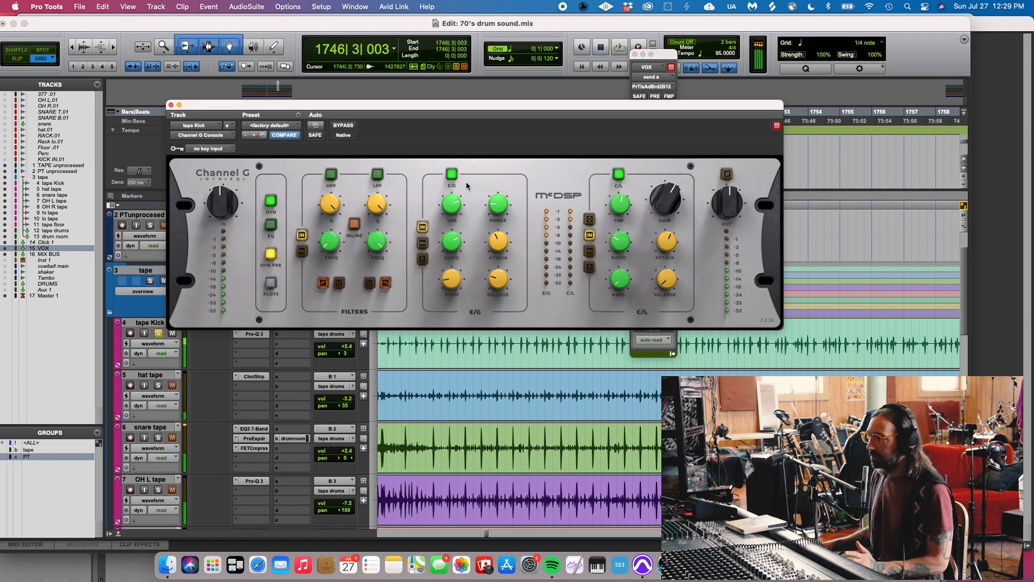
- Compare the kick during playback with the E/G section switched off and back on
click(452, 174)
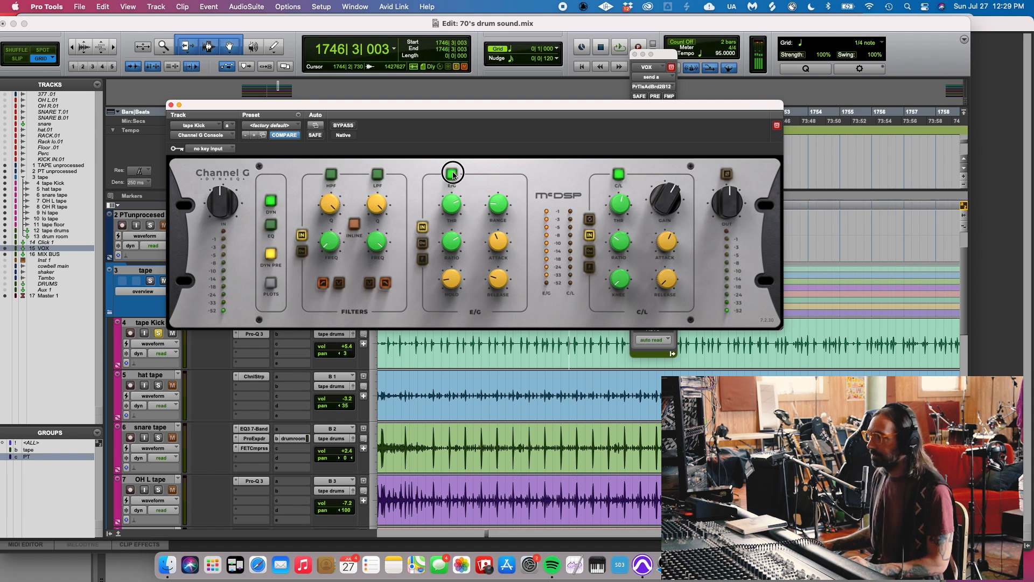
key(space)
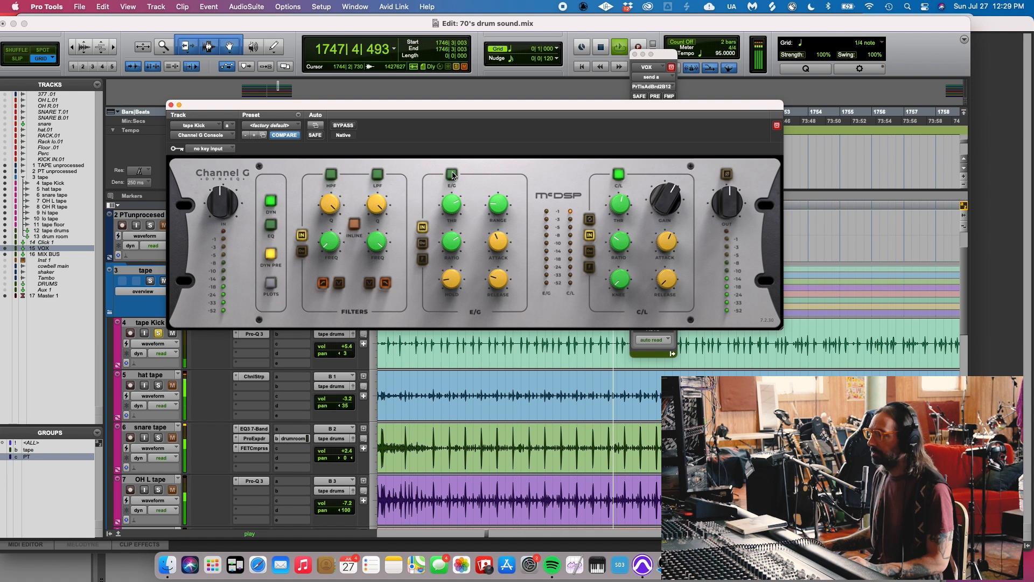
click(452, 174)
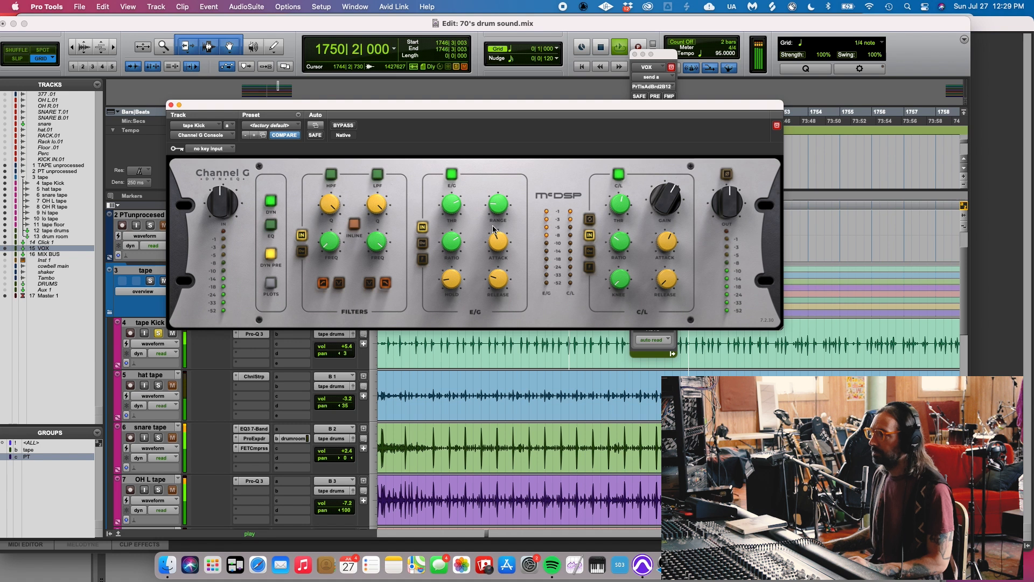
key(space)
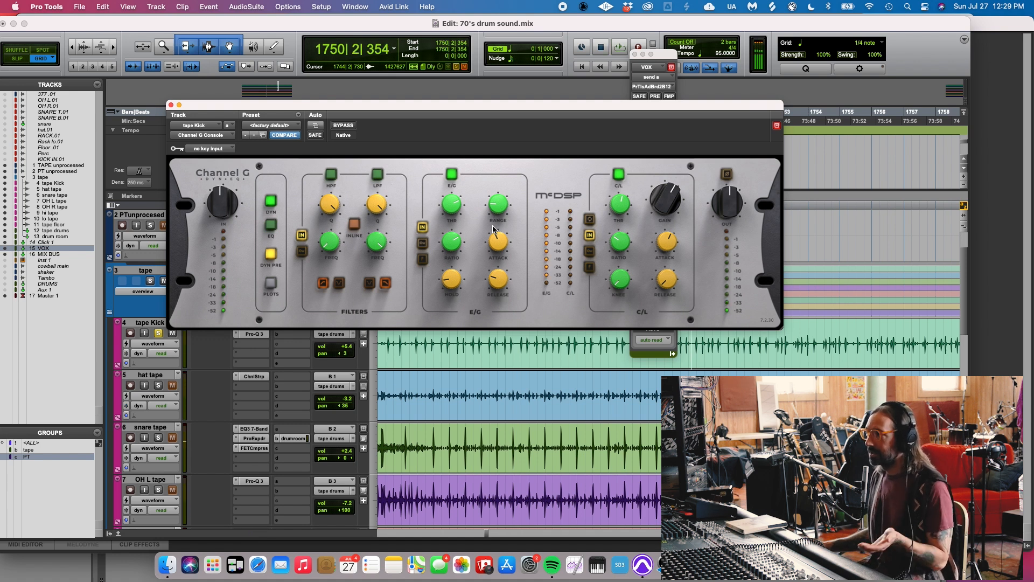
- Play a short stretch of the kick and check the ratio and threshold of the C/L compressor section
key(space)
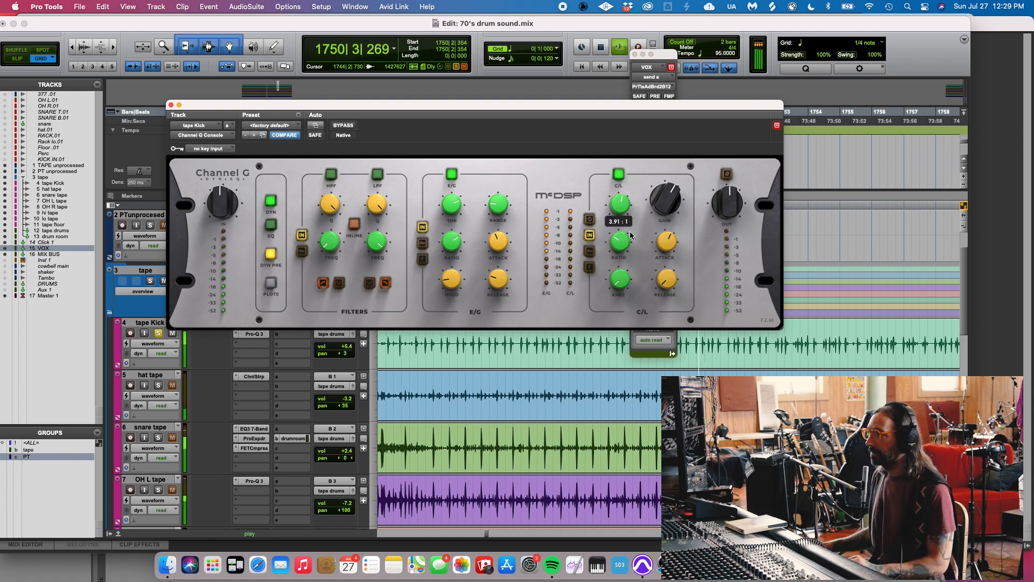
key(space)
mouse_move(624, 202)
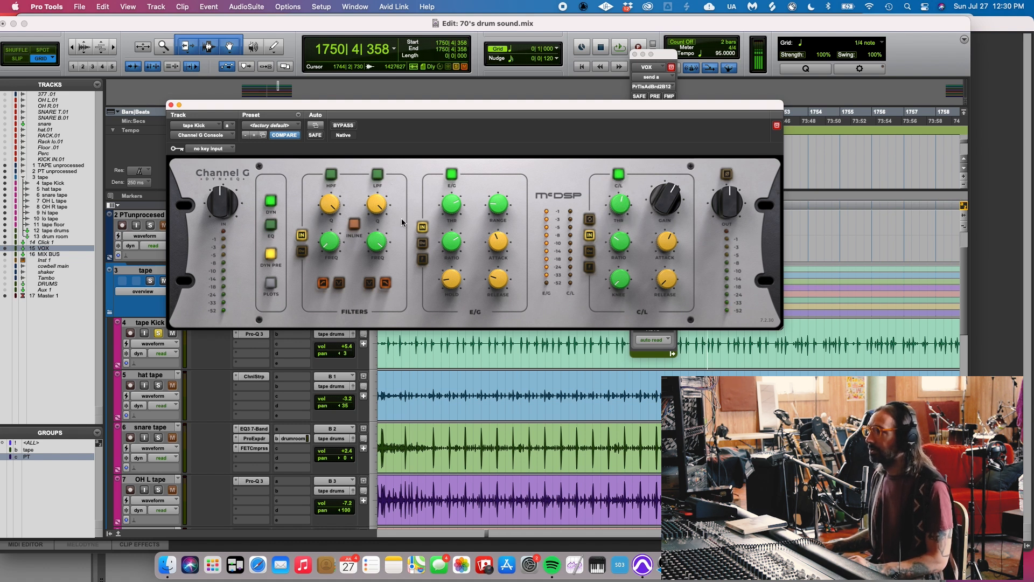
- Show Channel G's EQ section and check the frequency settings of its bands and high-pass filter
click(271, 225)
mouse_move(407, 281)
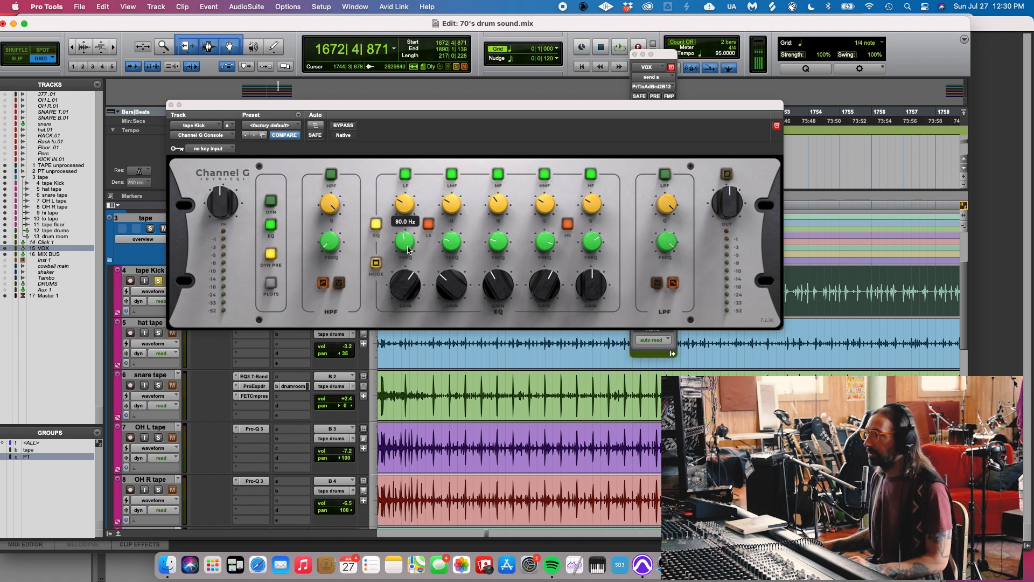
mouse_move(408, 248)
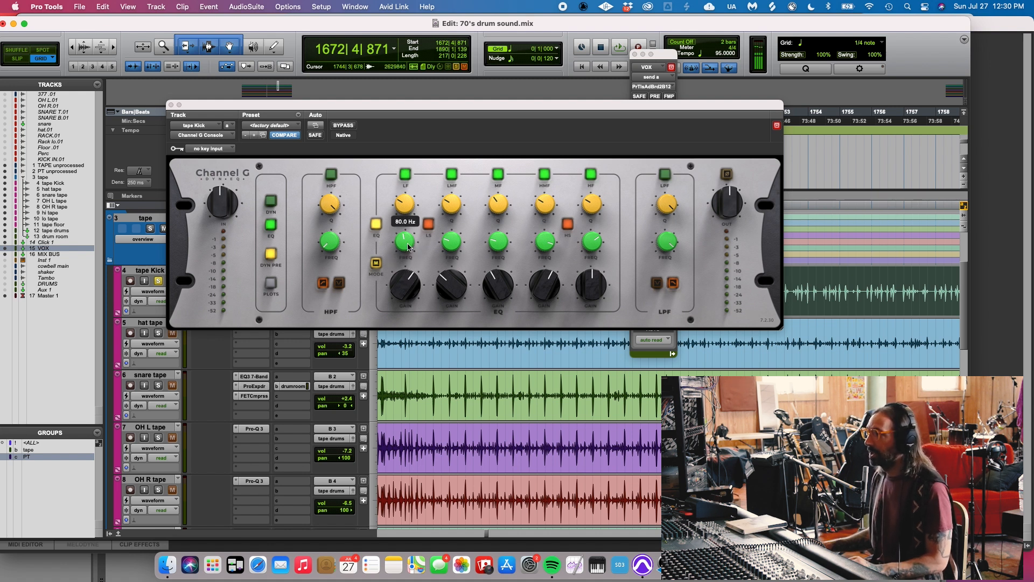
mouse_move(462, 243)
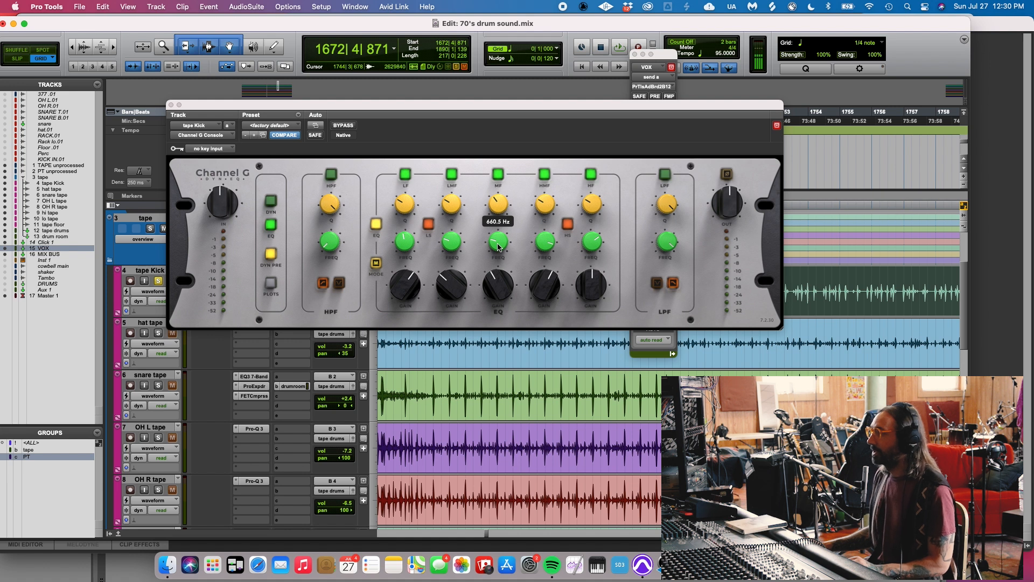
mouse_move(543, 243)
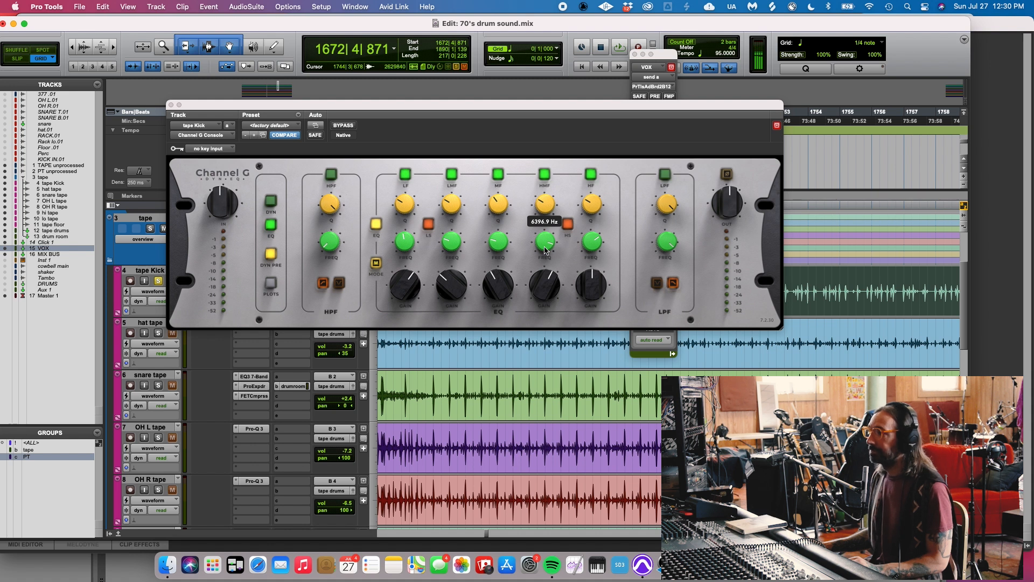
mouse_move(330, 249)
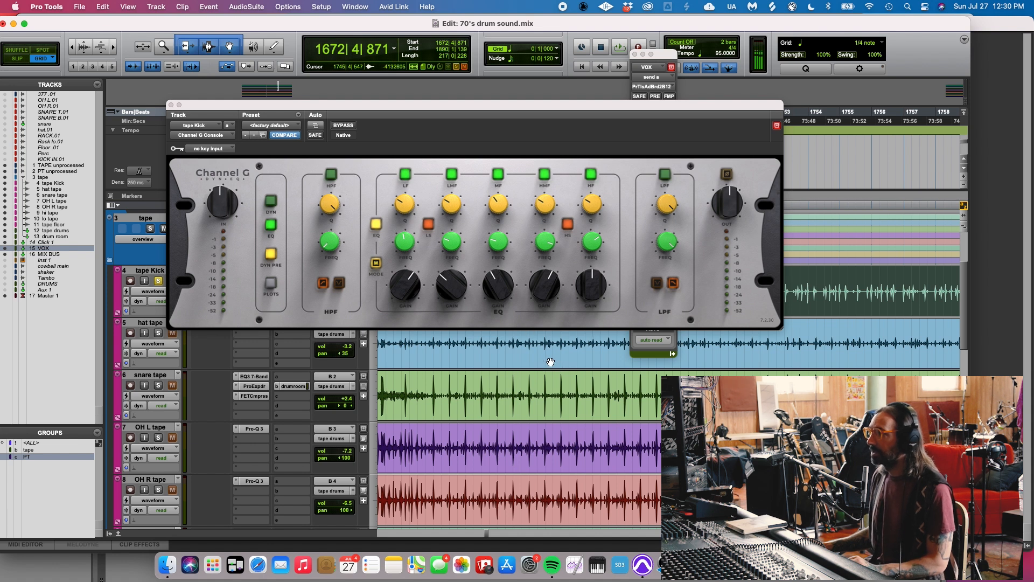
- Play the soloed kick and compare its sound with the Channel G EQ switched off and on
key(space)
drag(675, 104, 571, 45)
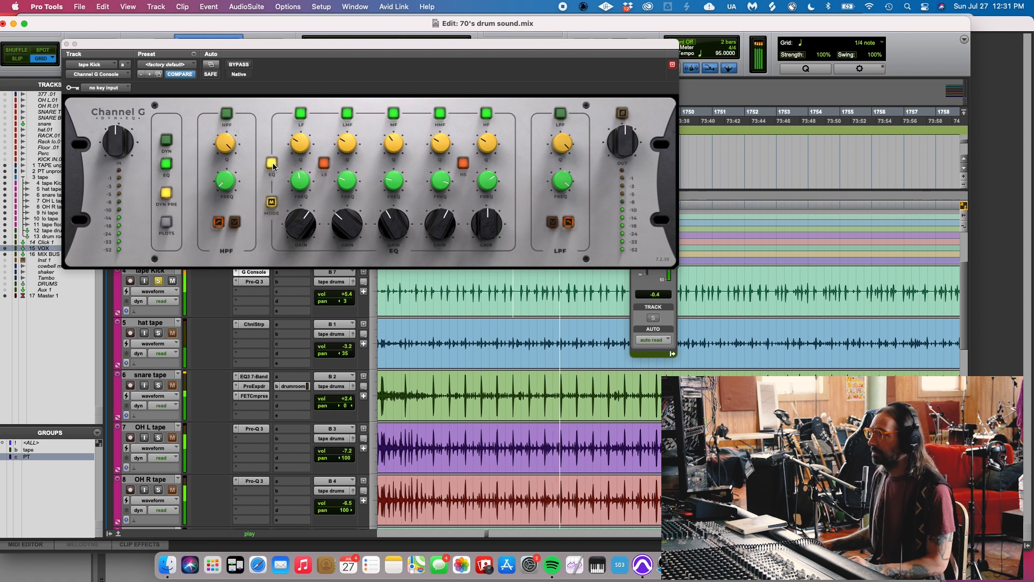
click(166, 166)
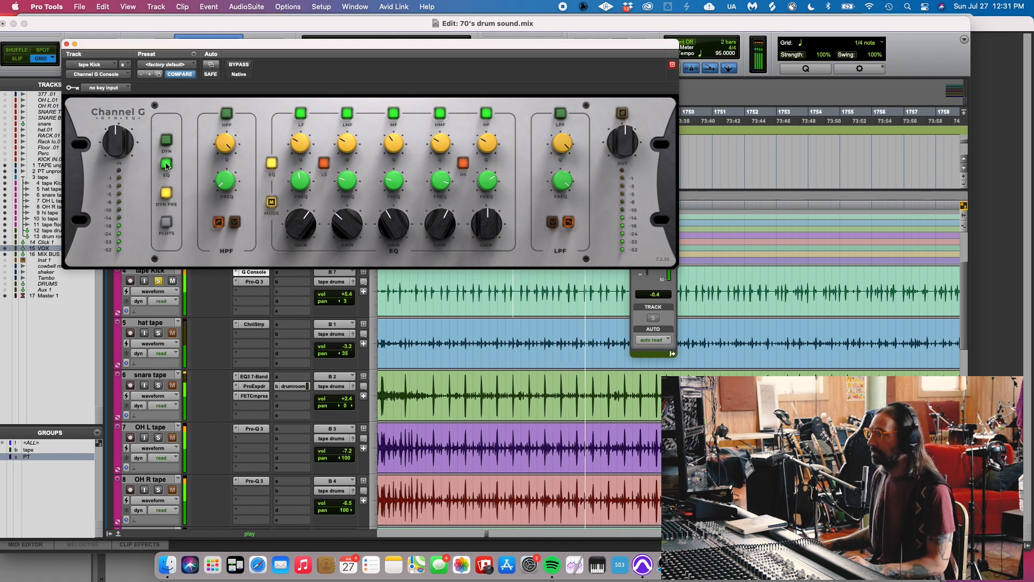
click(272, 163)
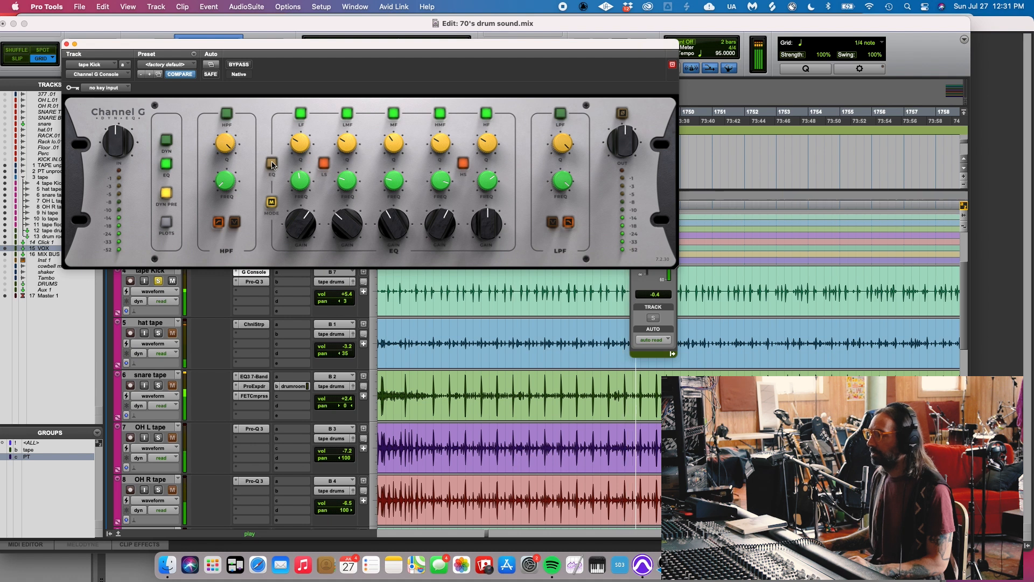
click(271, 163)
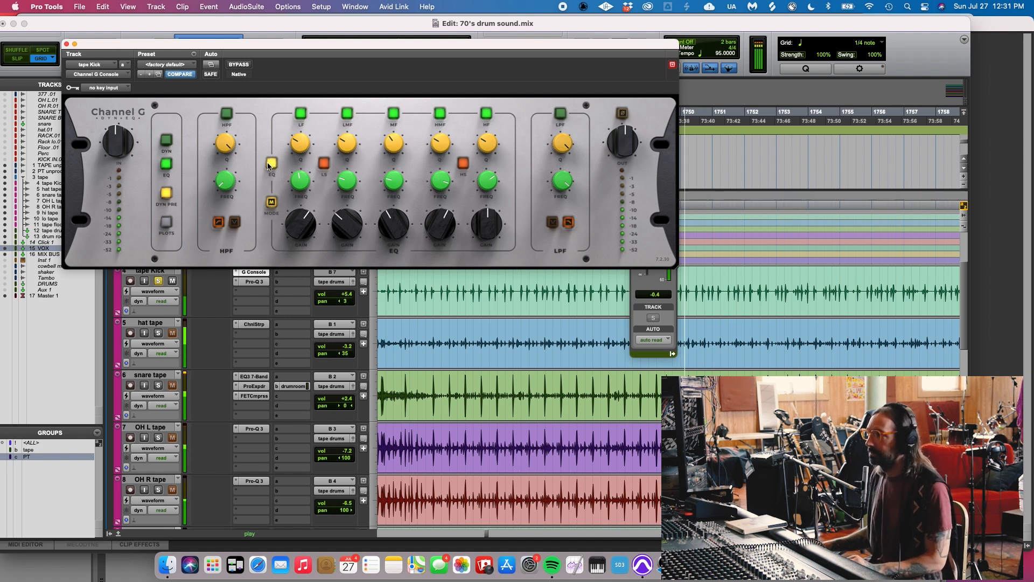
click(271, 163)
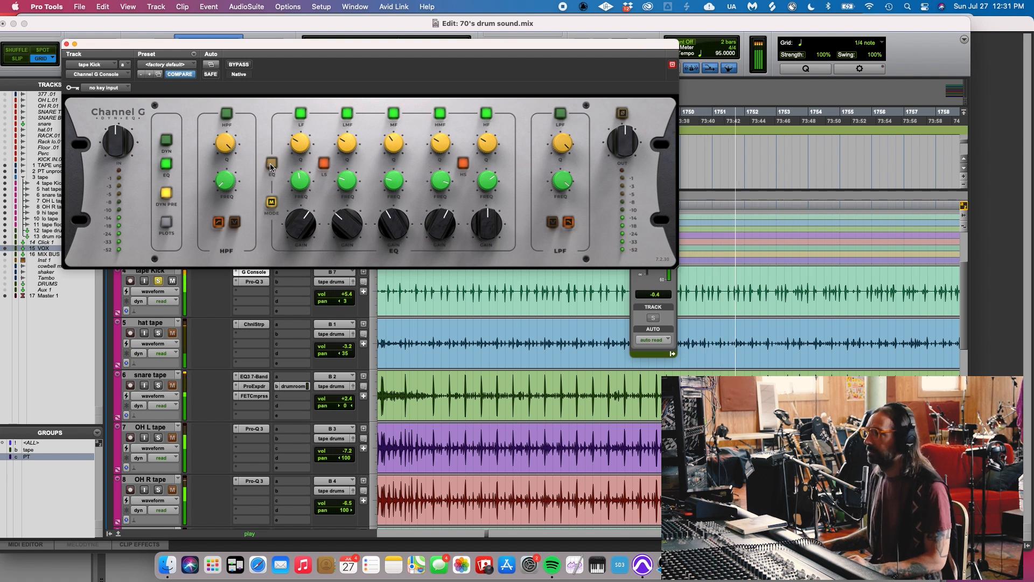
click(272, 162)
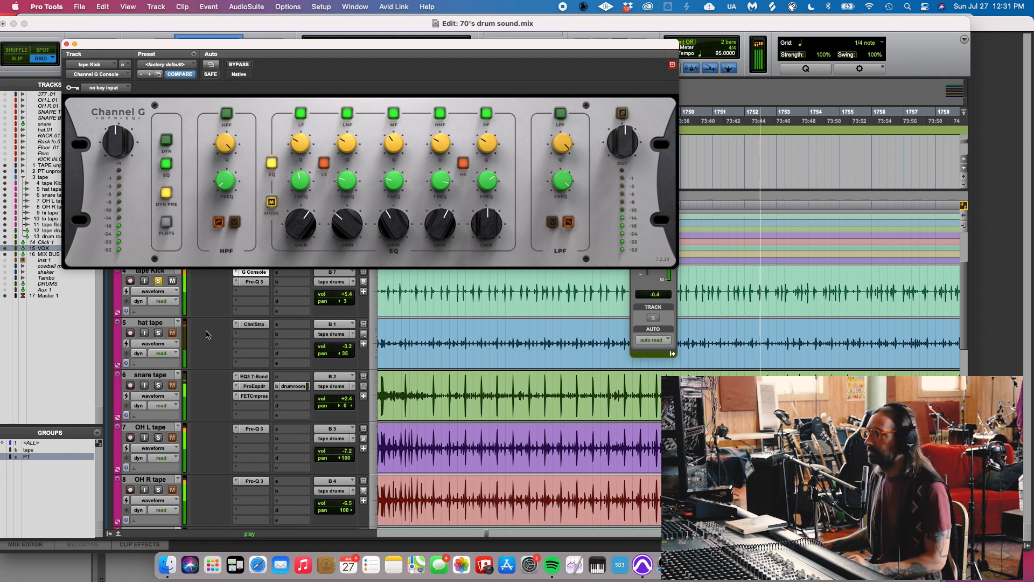
- Unsolo the kick and compare its EQ off and on within the full drum playback
click(158, 281)
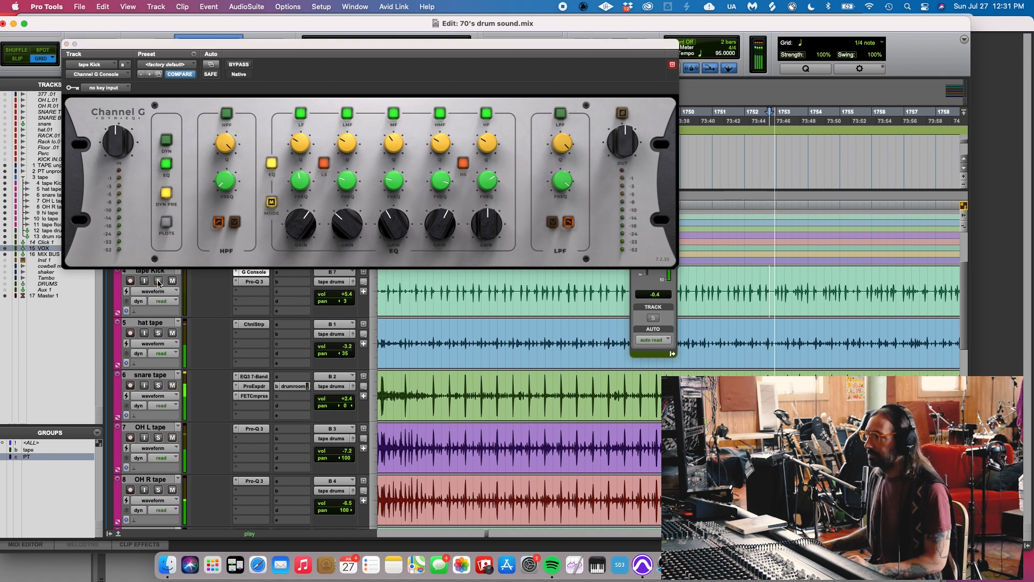
click(271, 164)
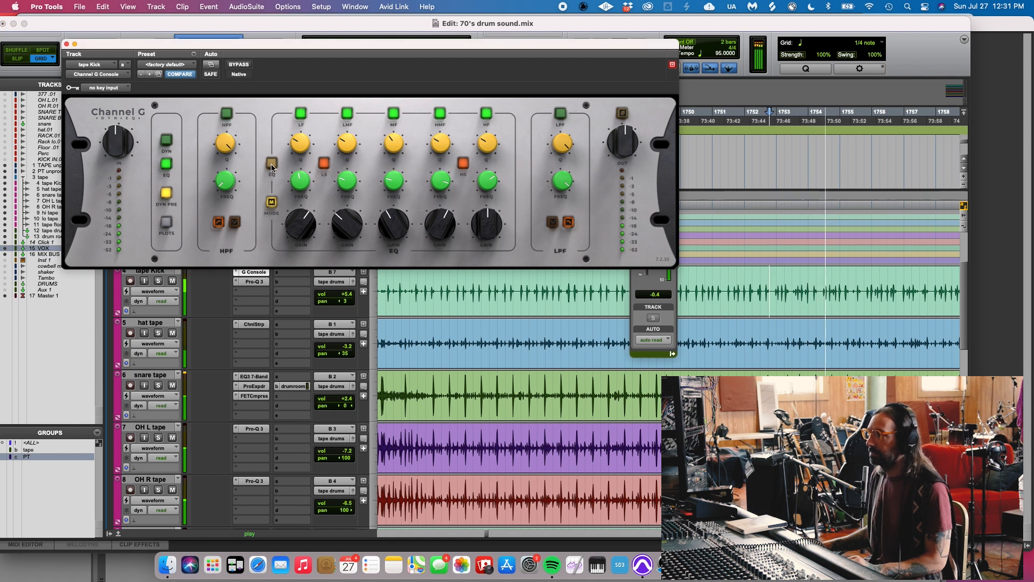
click(272, 164)
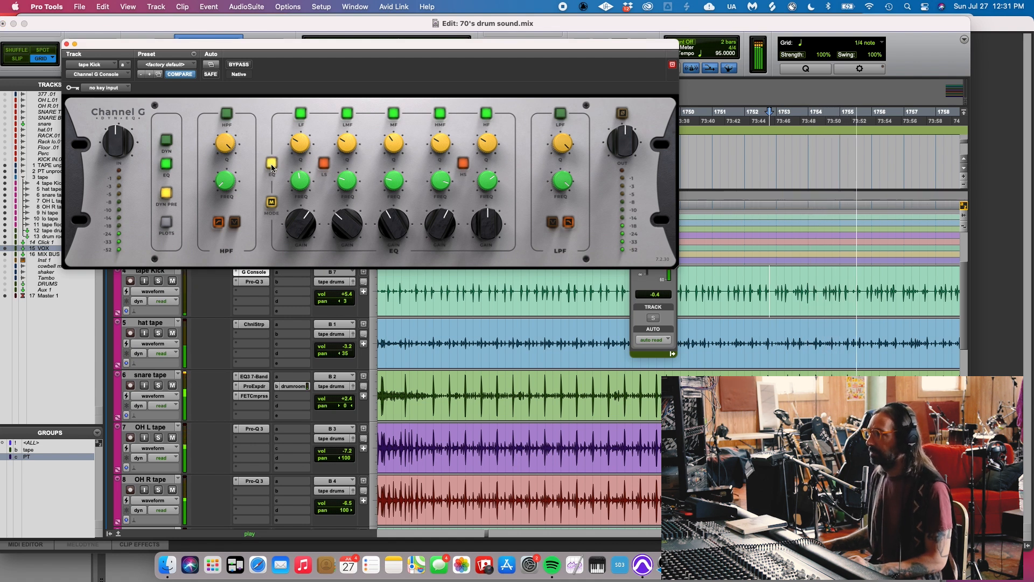
- Solo the hat tape track, play it from bar 1744, and open its Channel Strip insert
click(158, 333)
click(505, 335)
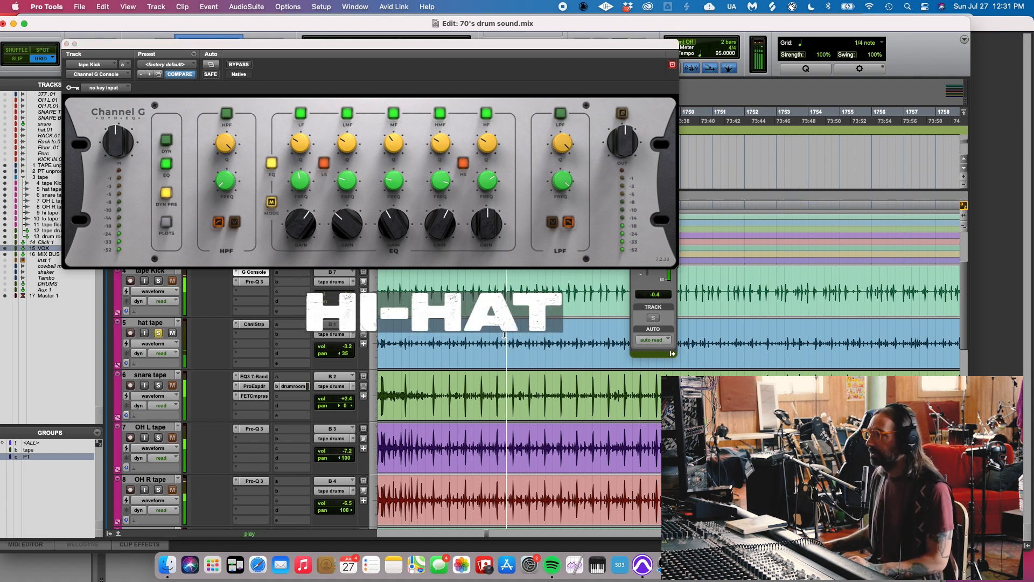
click(263, 329)
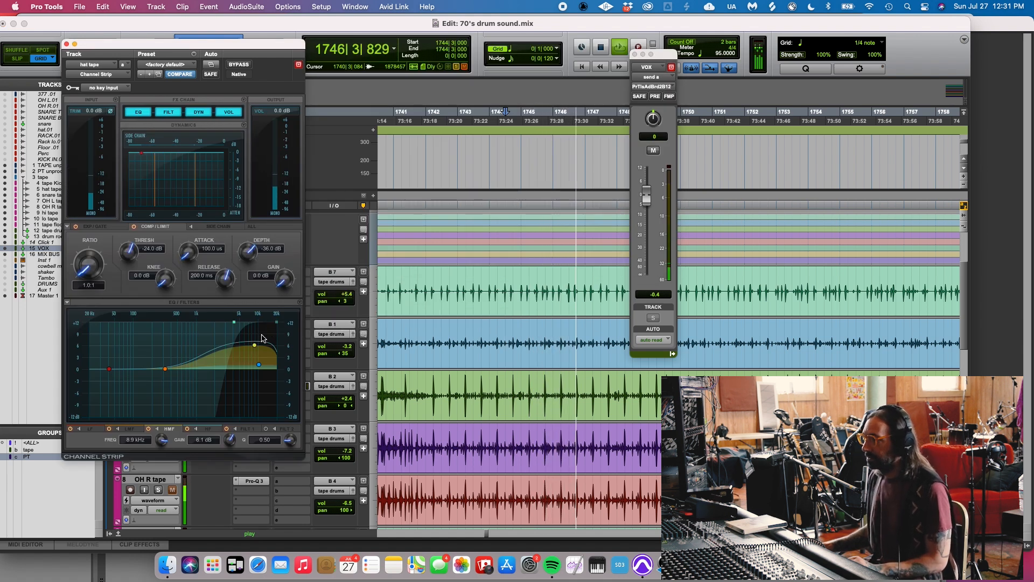
- Lower the Filter 1 frequency in the hat tape track's Channel Strip to 3.4 kHz
click(235, 322)
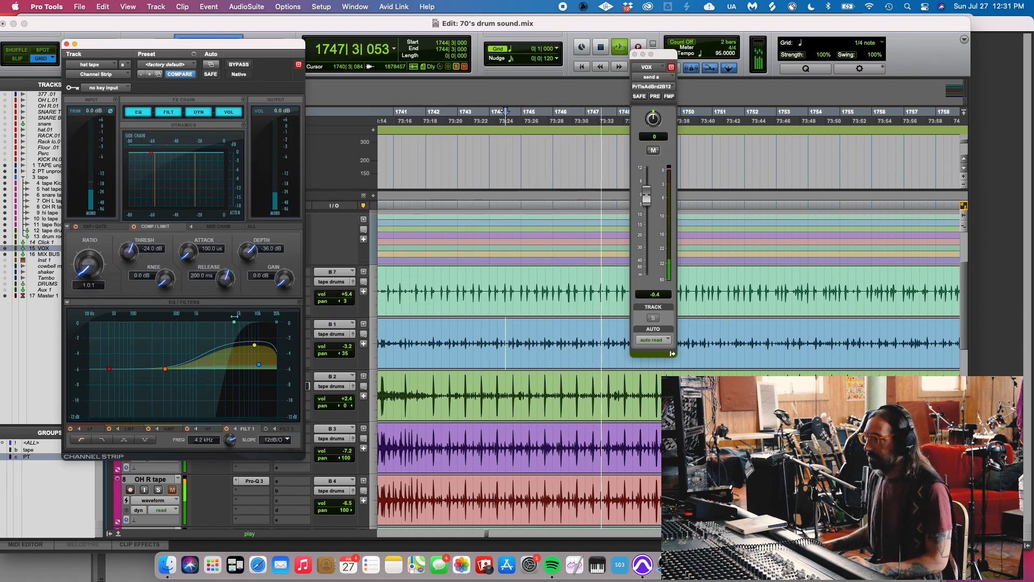
drag(244, 315, 229, 322)
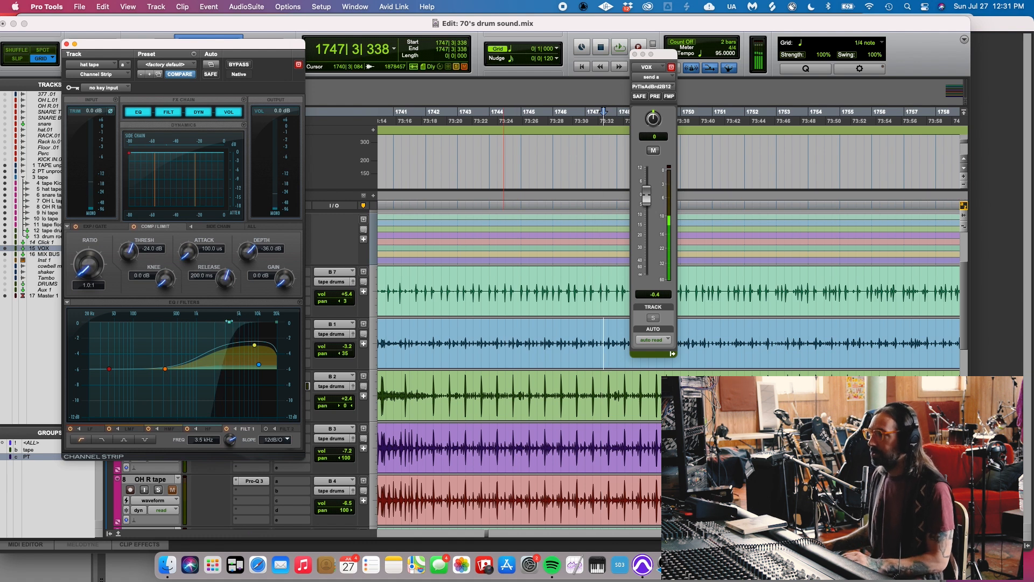
drag(231, 322, 230, 323)
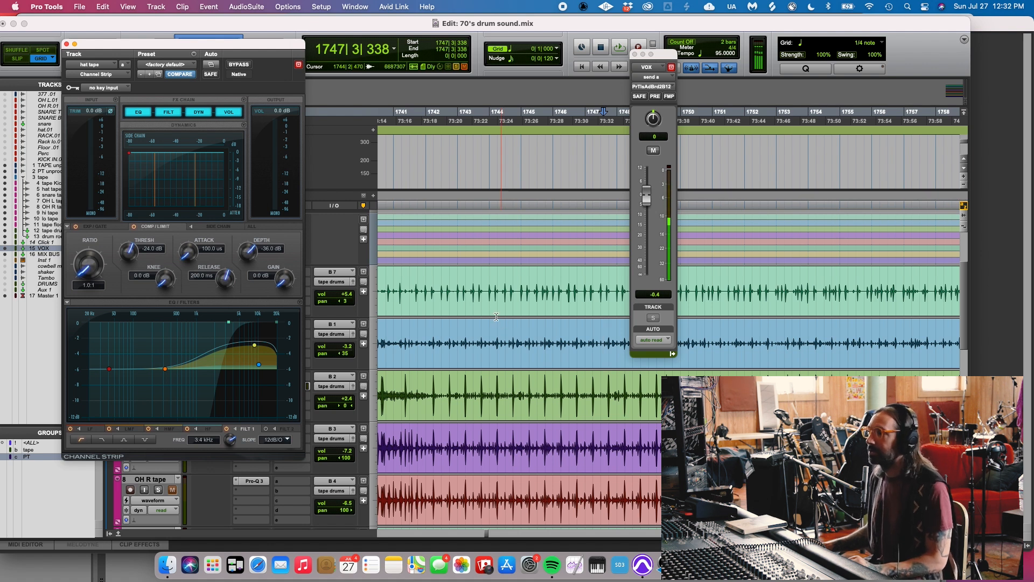
- Play the soloed hat, compare the Channel Strip bypassed and active, and close the plug-in
key(space)
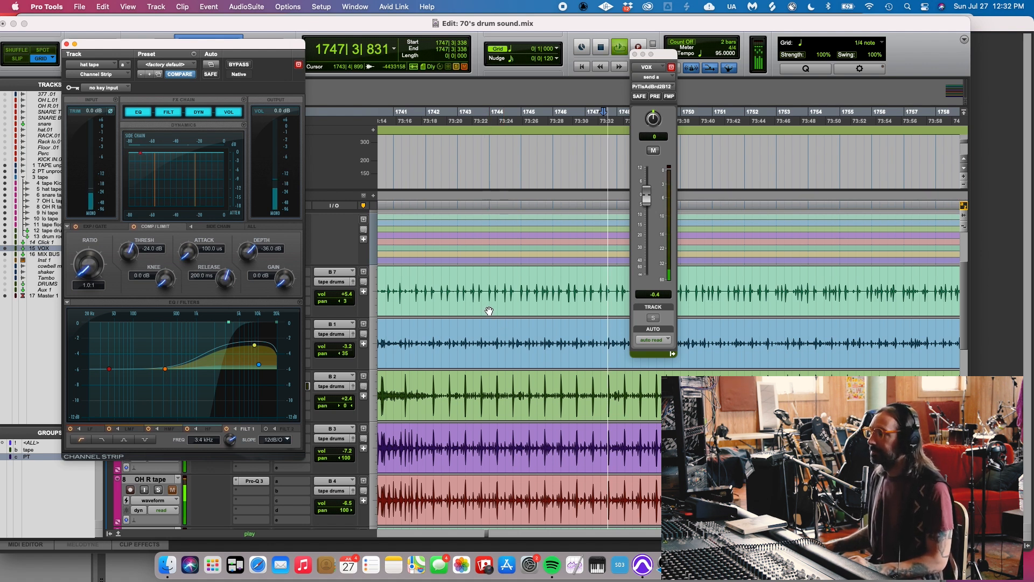
click(247, 66)
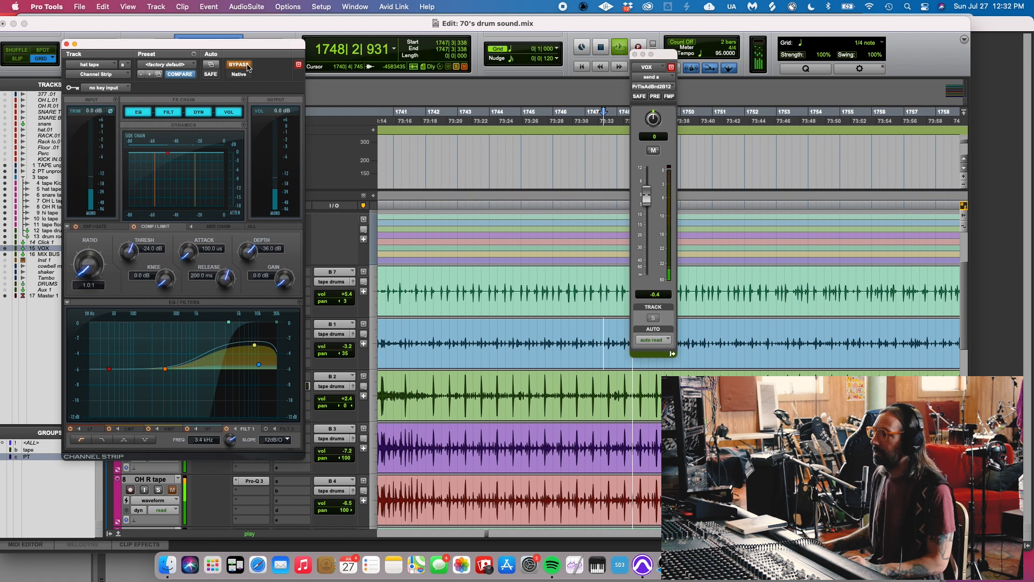
click(246, 65)
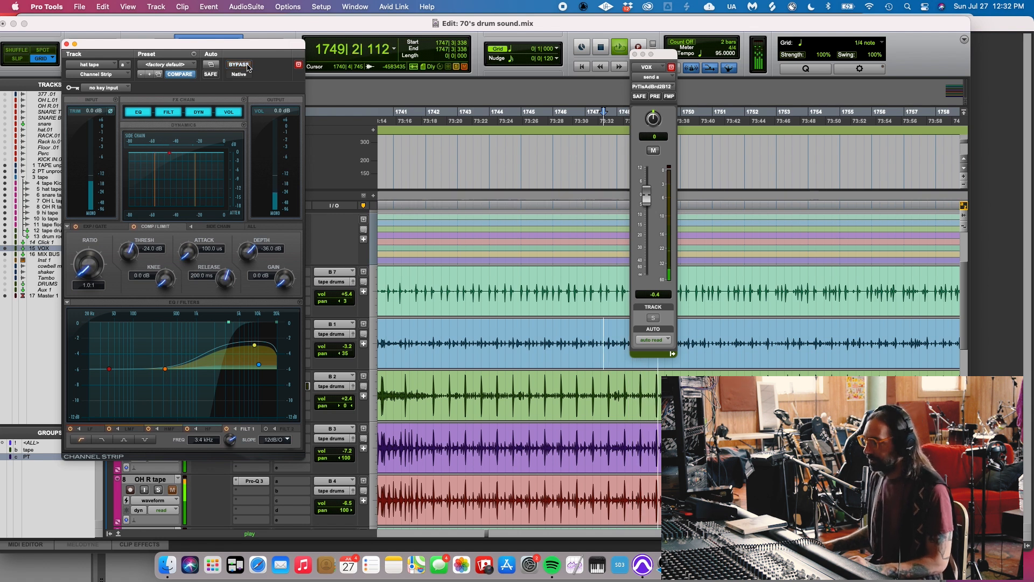
click(66, 44)
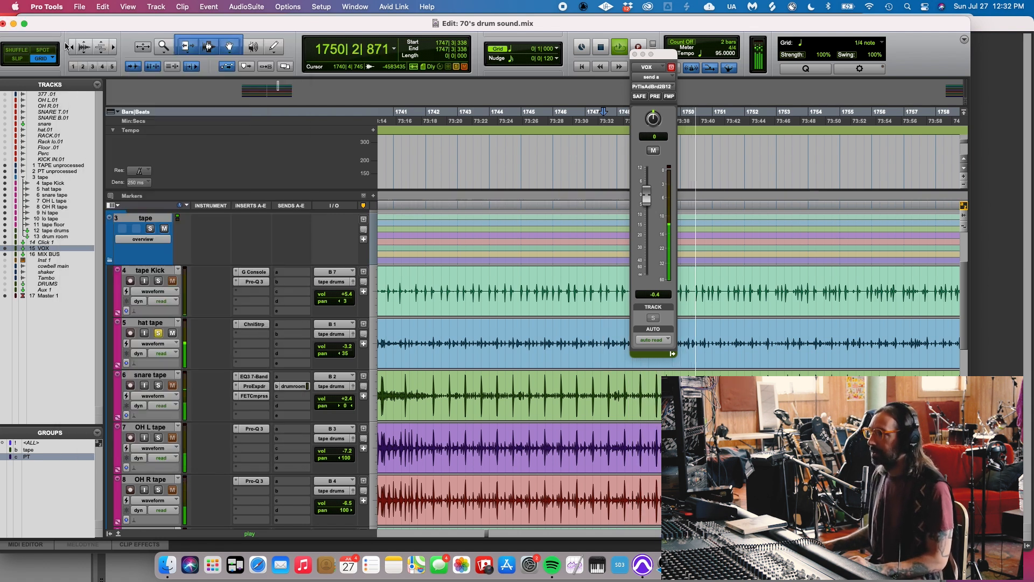
- Solo the snare tape track in place of the hat and check its EQ3 7-Band settings
click(159, 385)
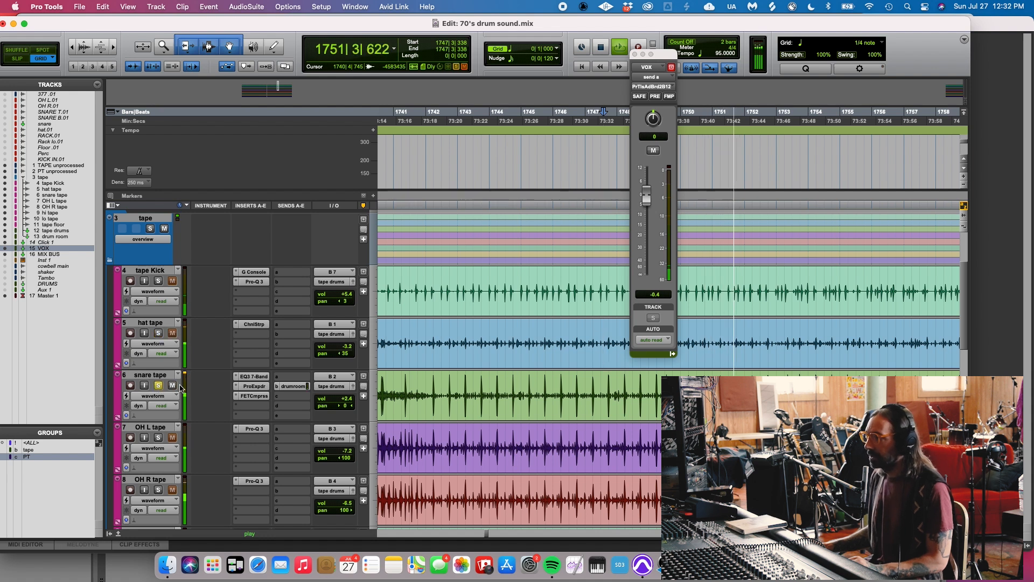
click(254, 376)
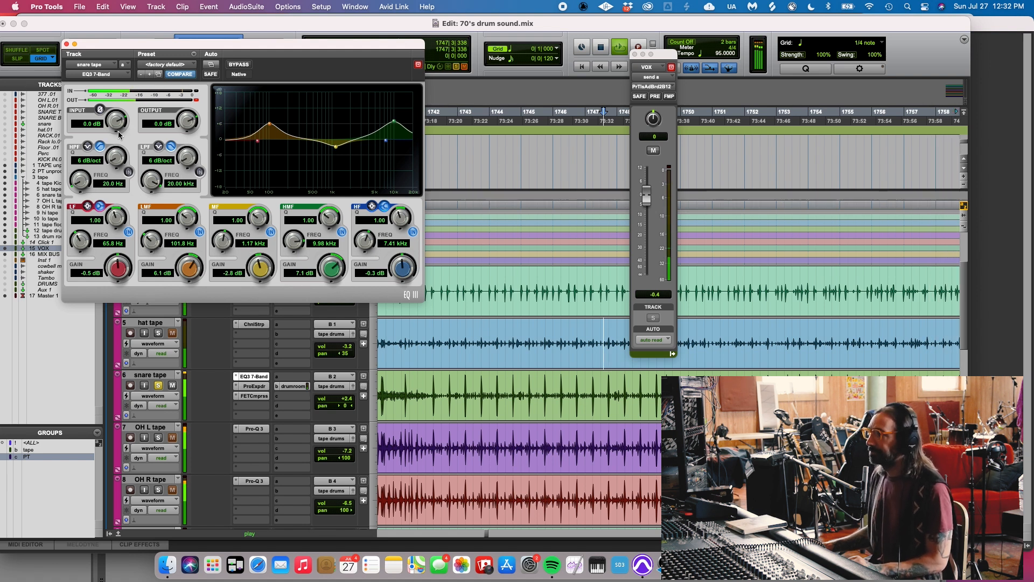
click(67, 44)
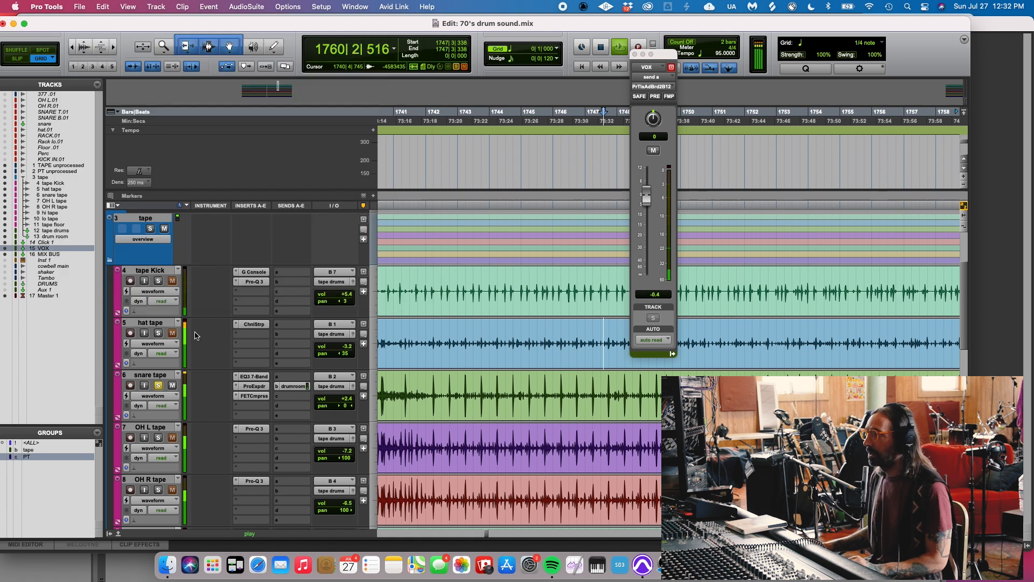
- Show the snare tape track's Pro Expander and Softube FET Compressor settings, leaving no plug-in window open
click(254, 386)
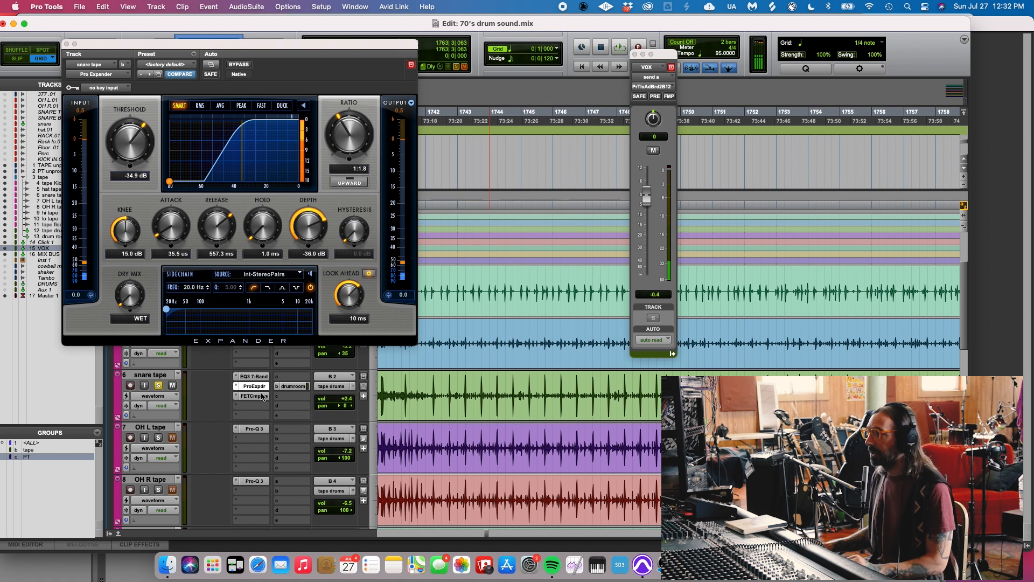
click(253, 396)
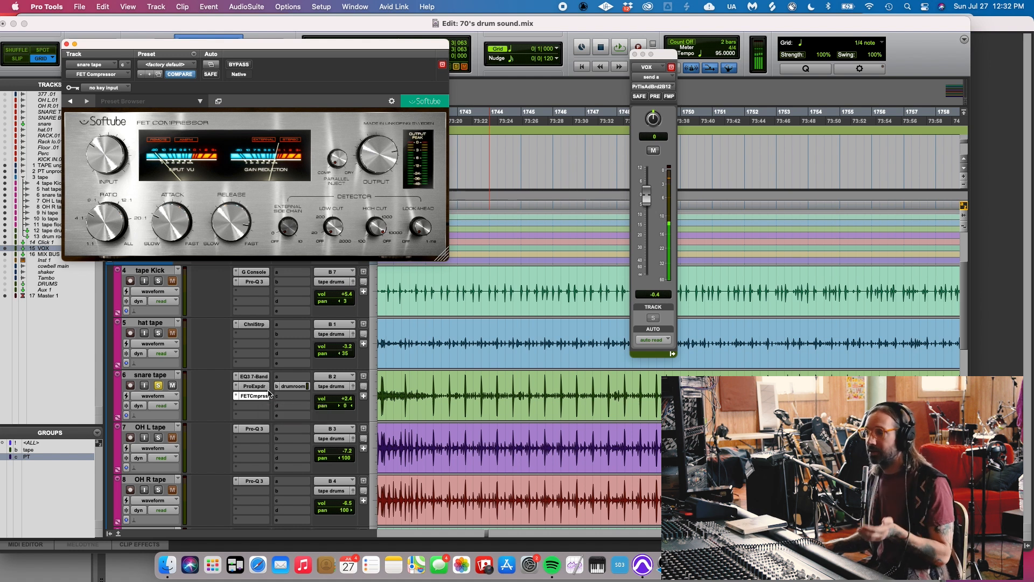
click(67, 44)
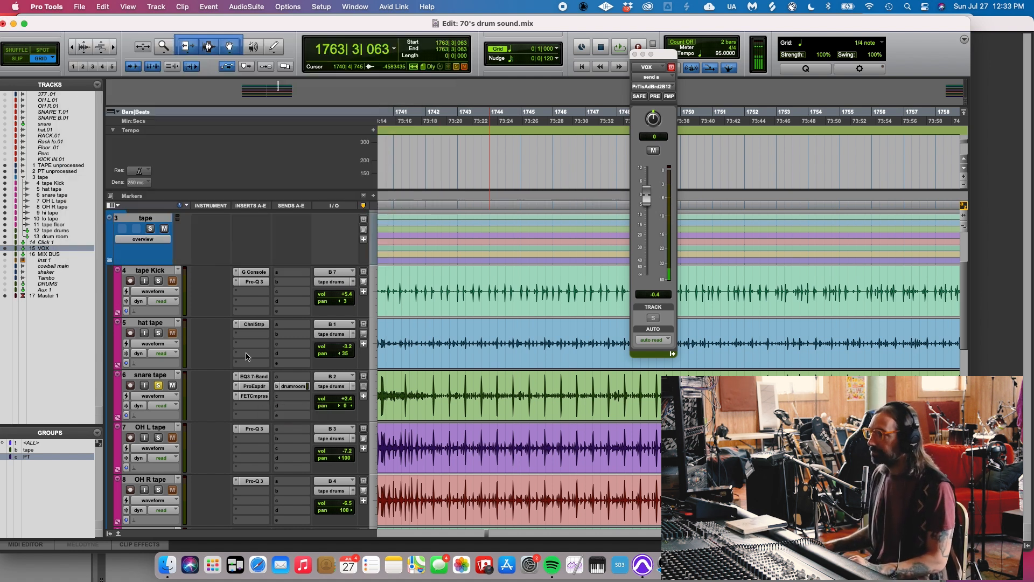
- Show the snare's drum room send and the ValhallaVintageVerb settings on the drum room track, then return to the tape tracks
click(300, 387)
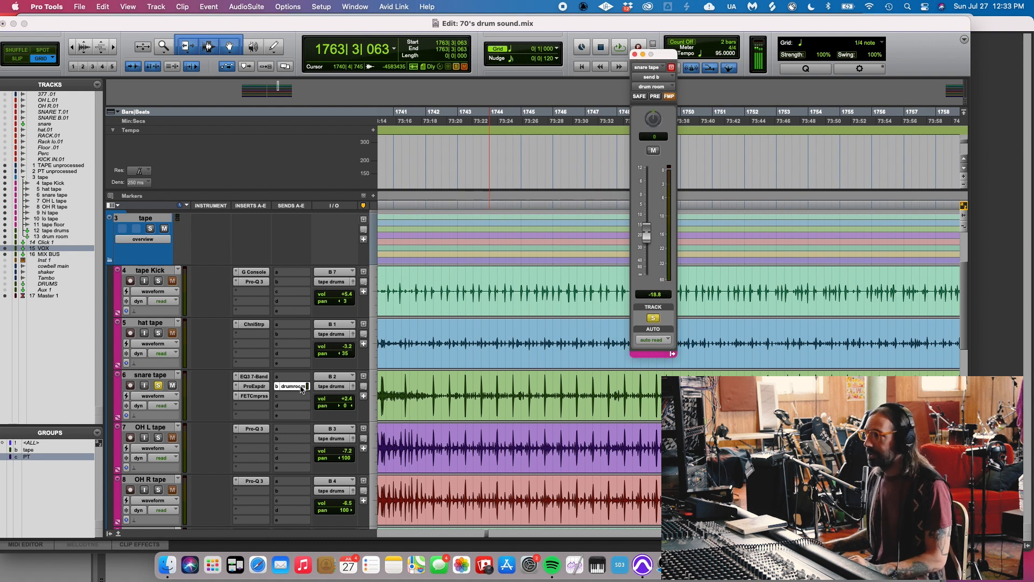
scroll(249, 386, down, 10)
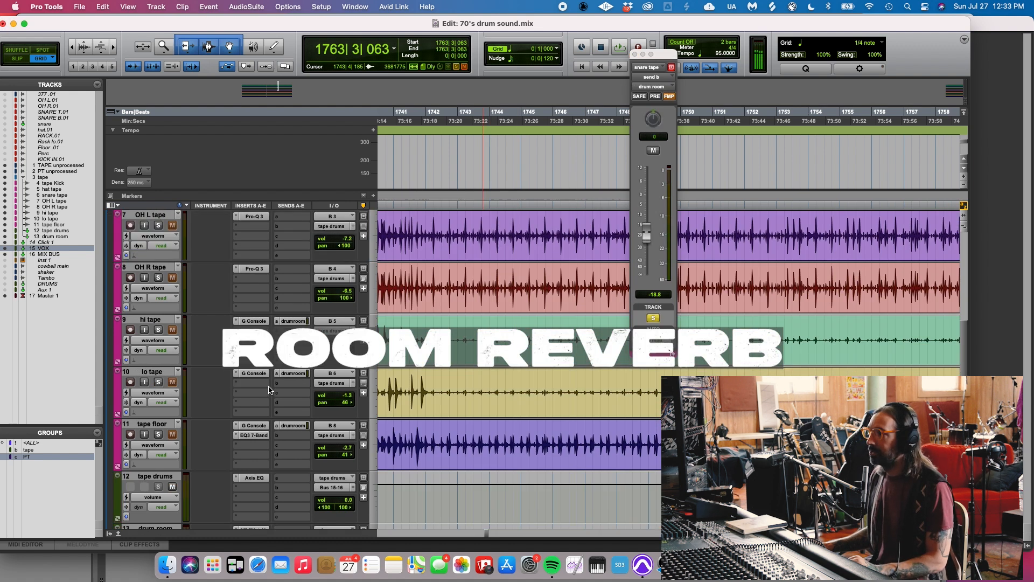
click(254, 321)
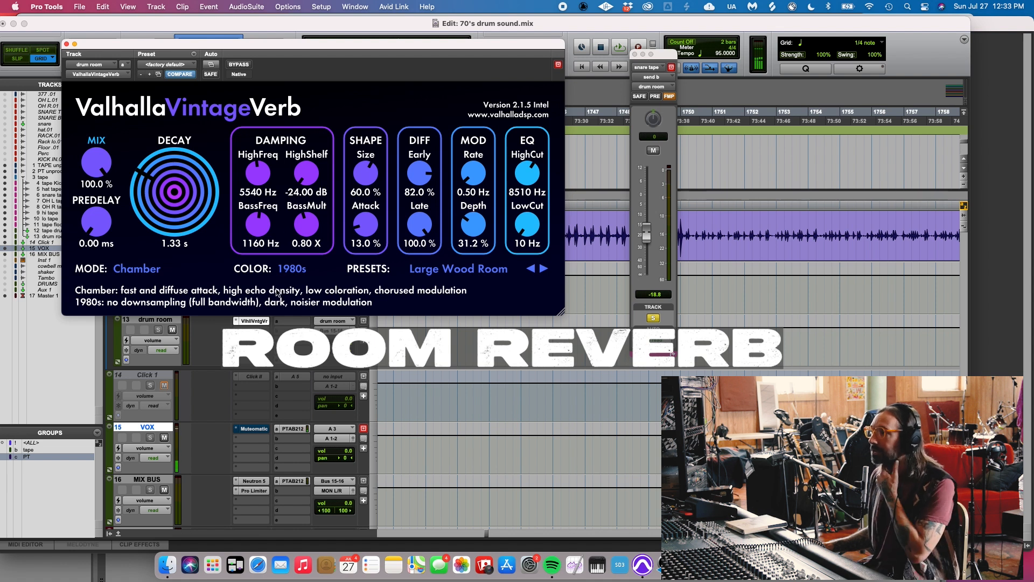
click(66, 44)
scroll(277, 345, up, 6)
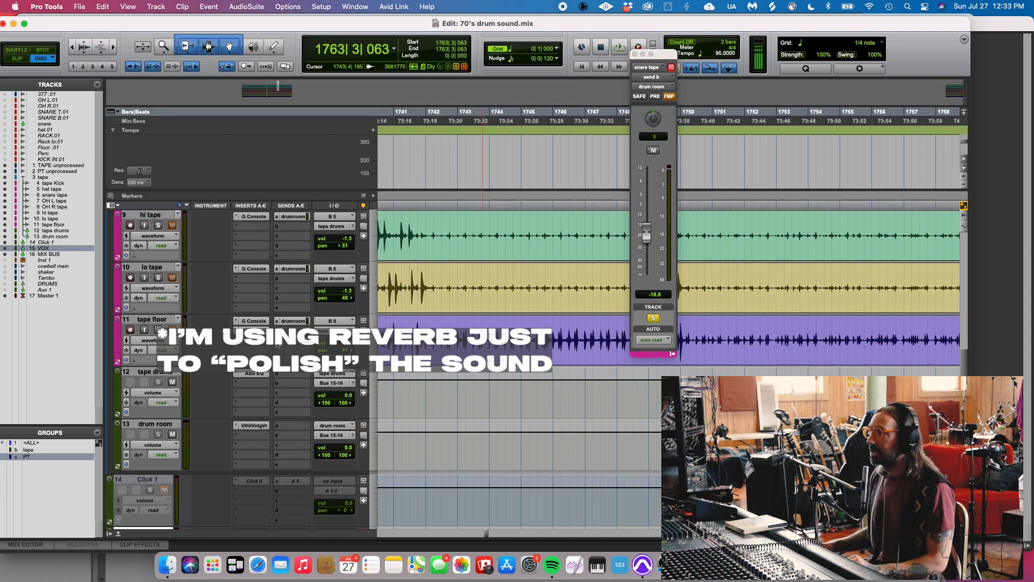
scroll(278, 345, up, 2)
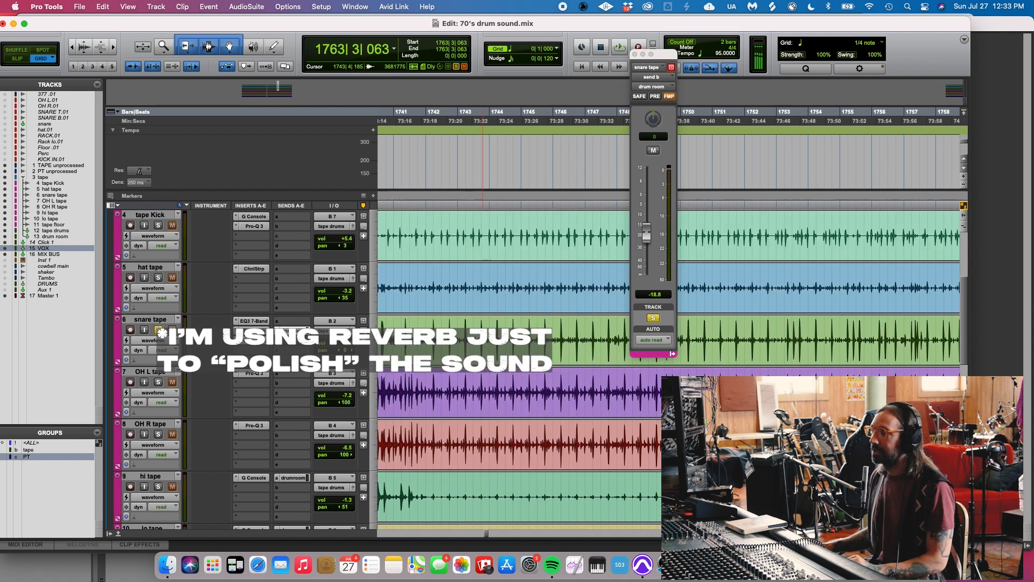
- Unsolo the snare, solo the OH L and OH R tape tracks, and play the overheads with the timeline zoomed out
click(158, 329)
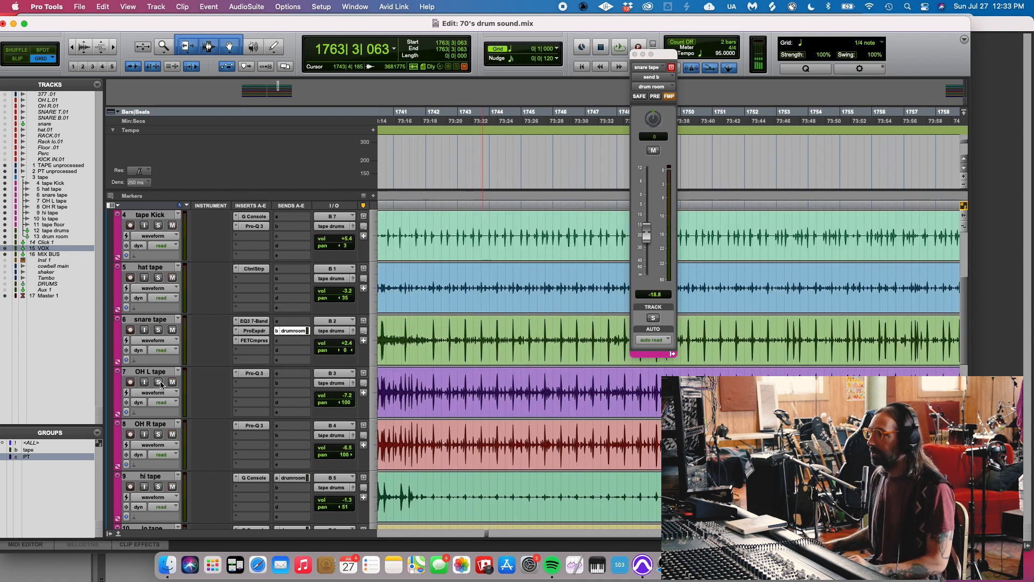
click(157, 382)
click(158, 434)
key(space)
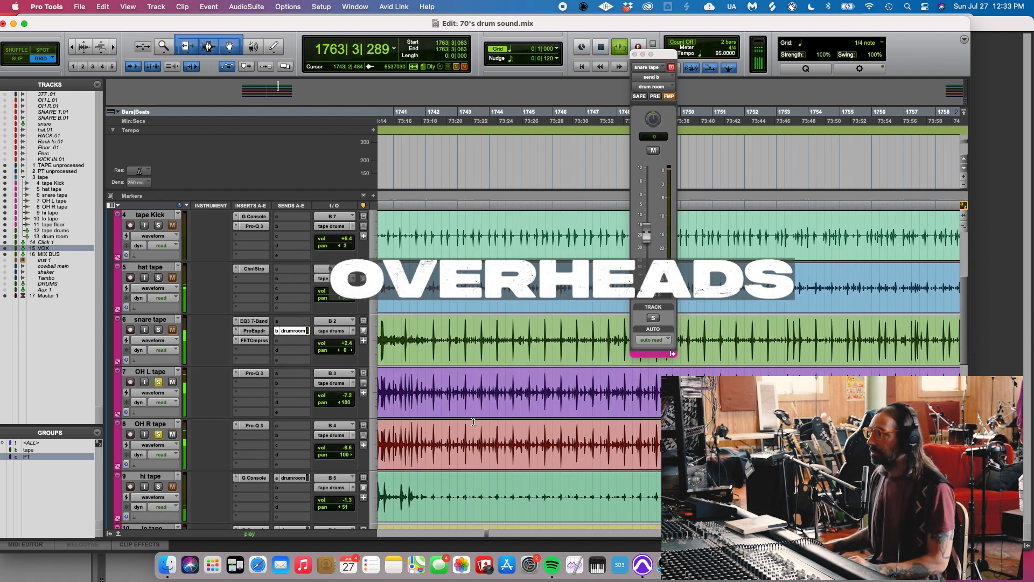
key(r)
key(r)
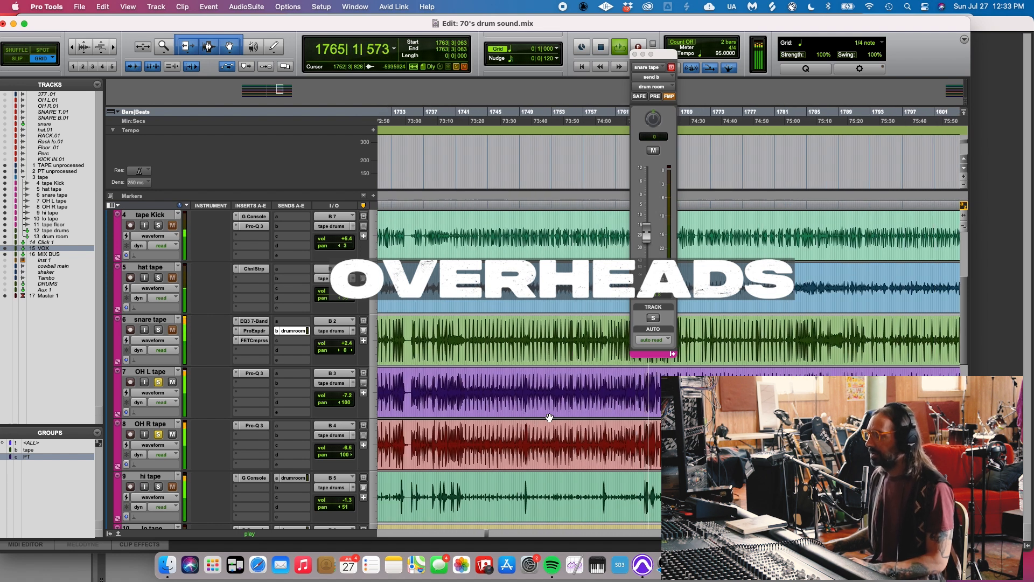
key(space)
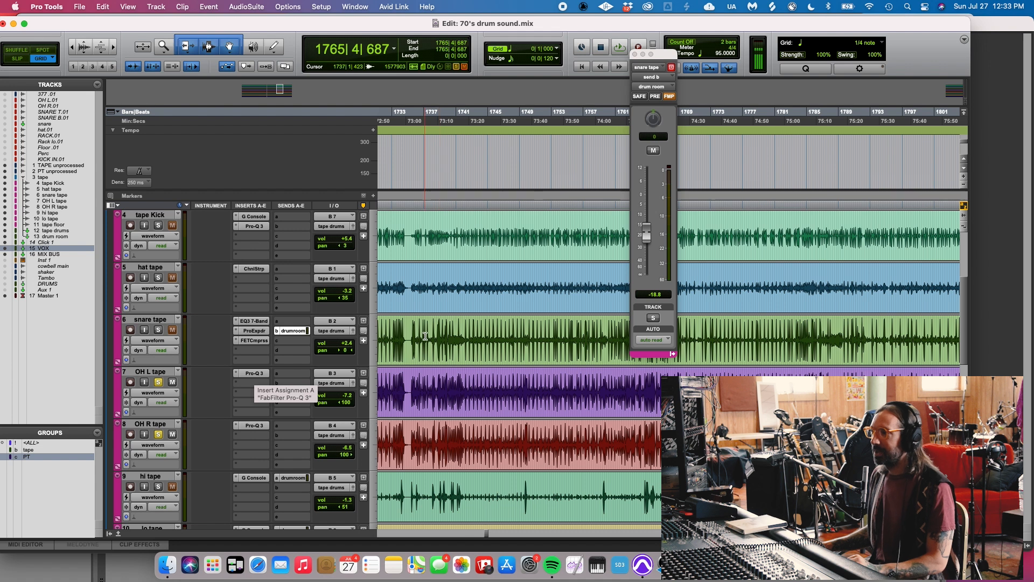
- Inspect the Pro-Q 3 inserts on OH L tape and OH R tape, including their output controls
click(255, 374)
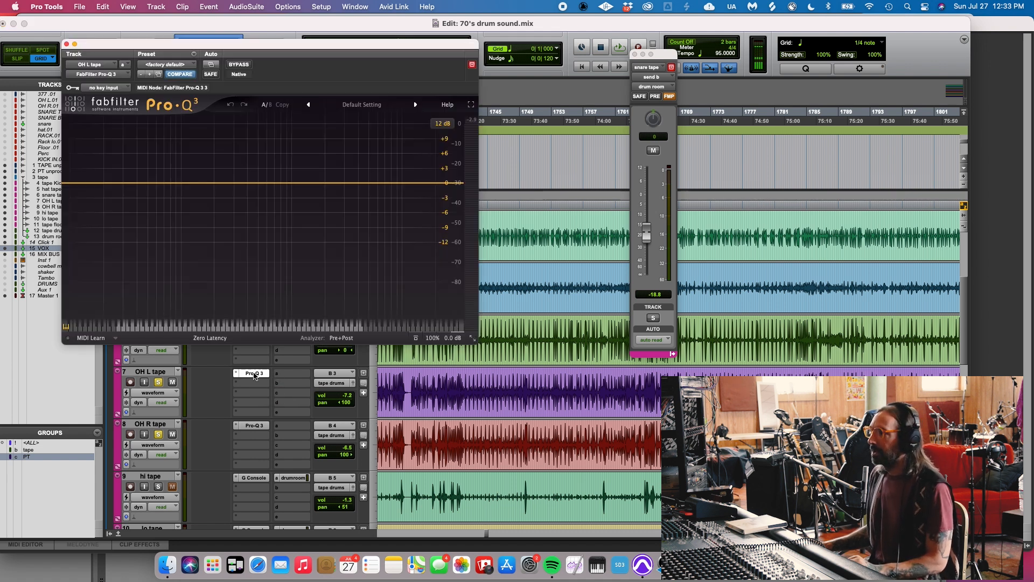
click(259, 426)
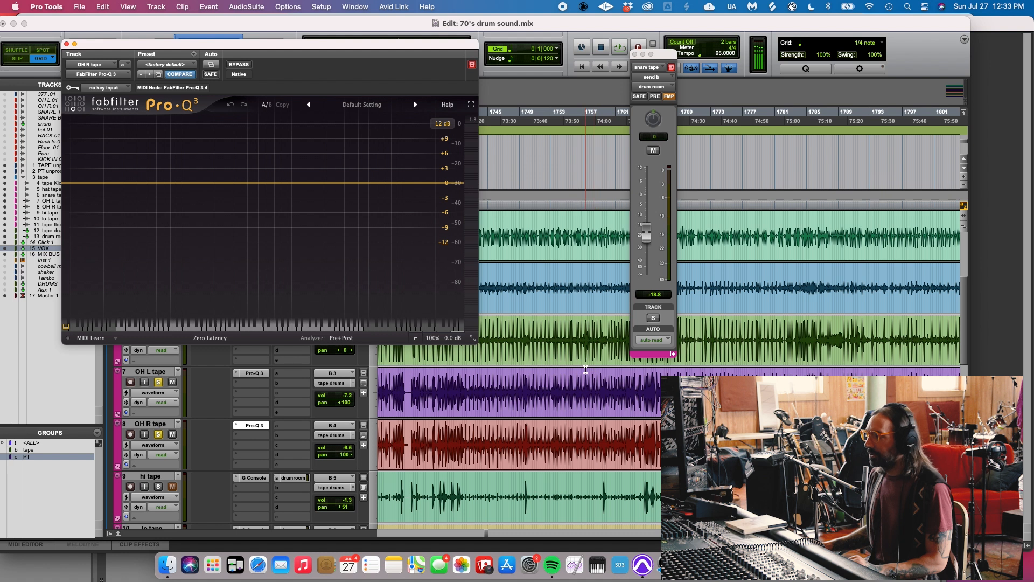
scroll(586, 373, right, 2)
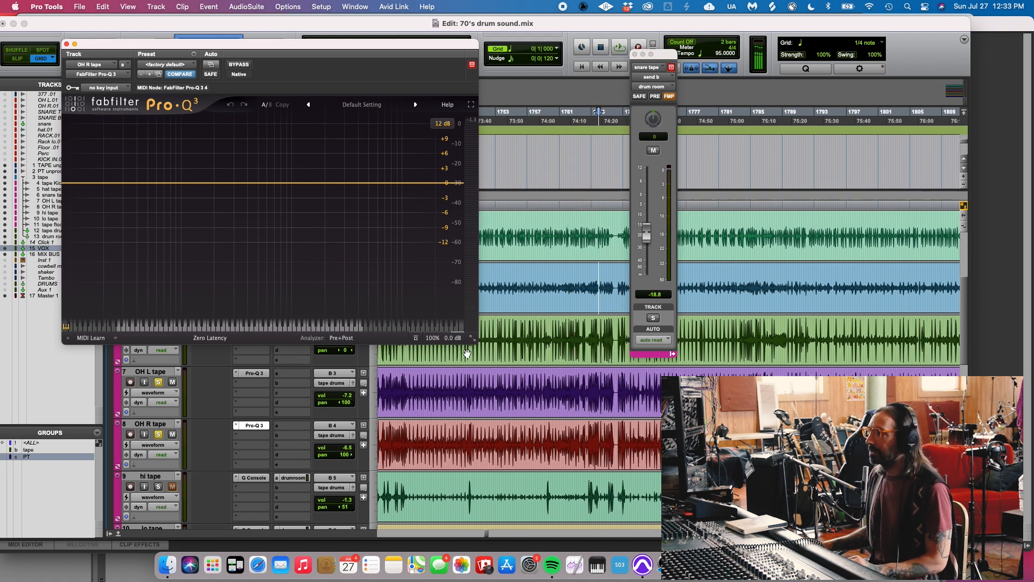
mouse_move(457, 340)
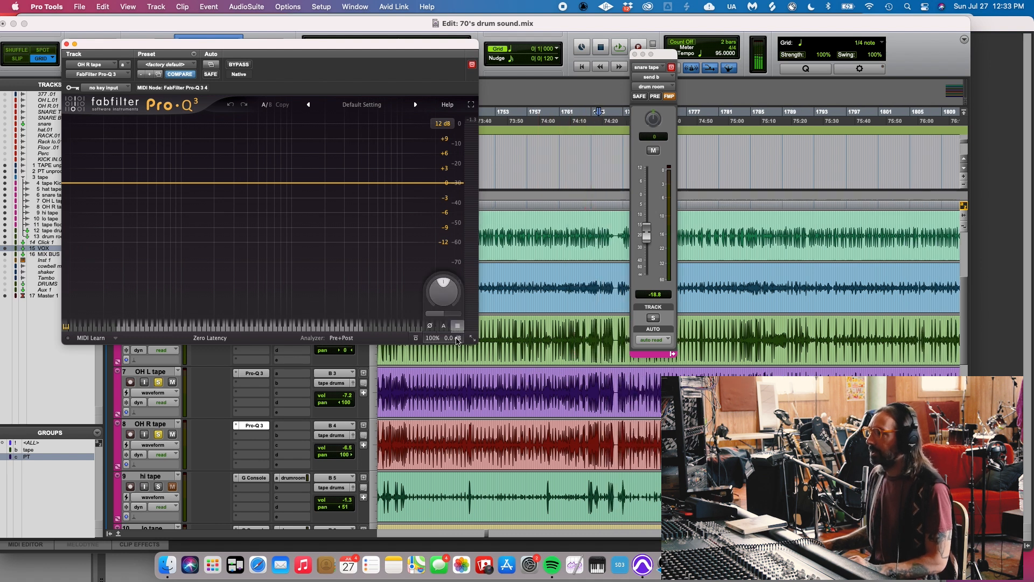
click(254, 373)
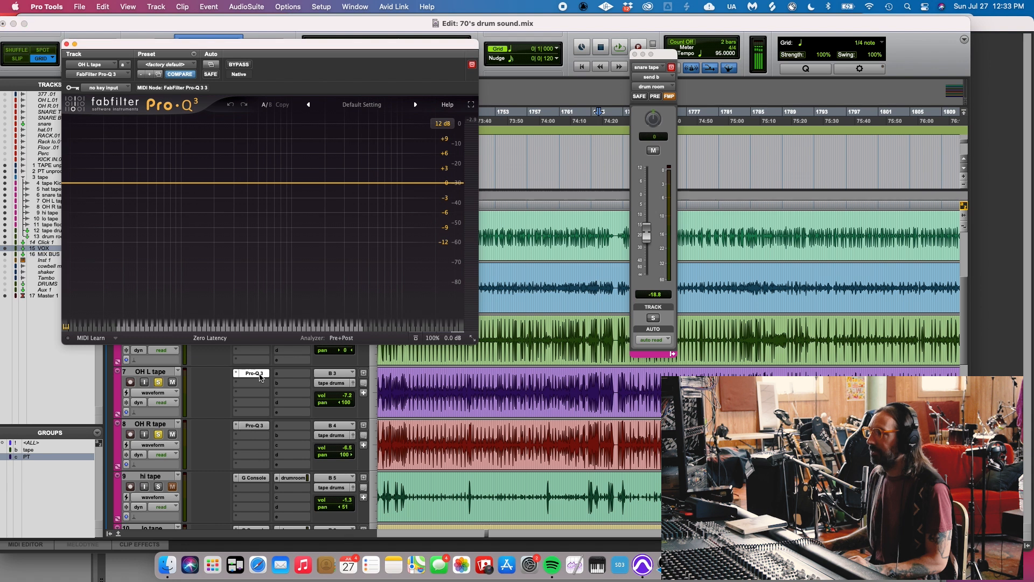
mouse_move(456, 341)
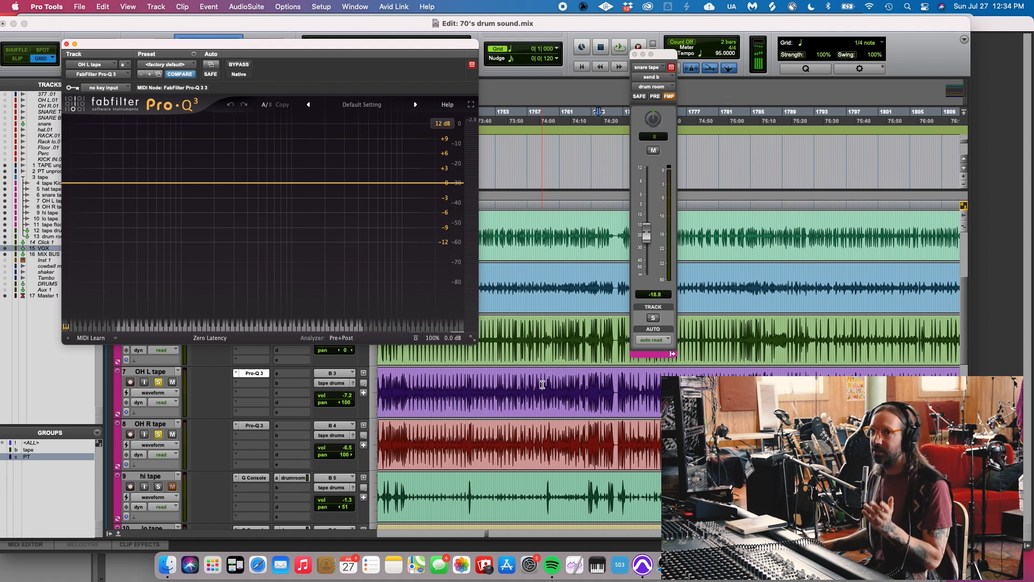
- Audition the toms at their hits by soloing the hi tape, lo tape and tape floor tracks in turn
click(571, 382)
click(588, 380)
click(588, 380)
click(158, 486)
scroll(561, 388, down, 3)
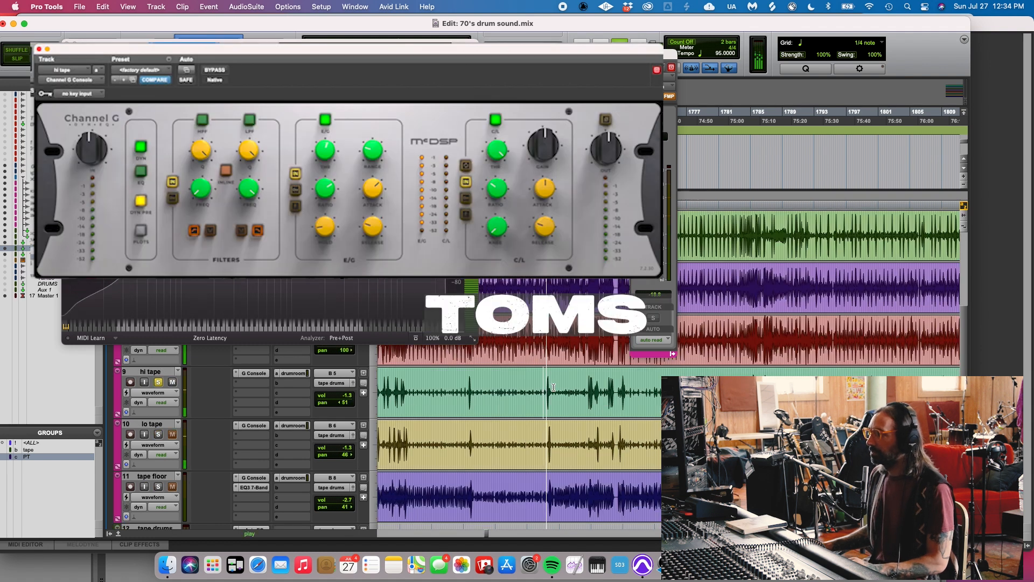
click(589, 387)
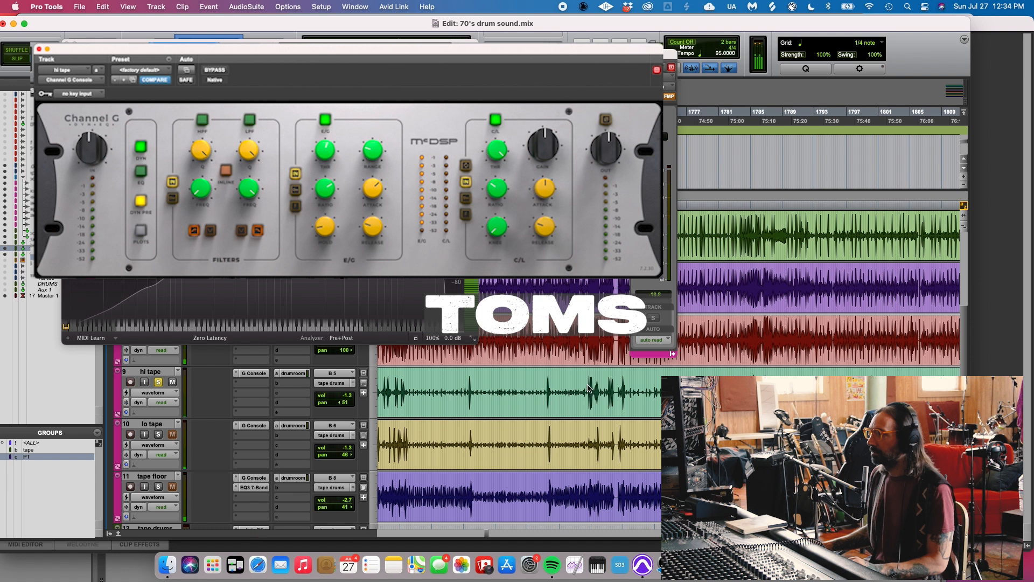
key(space)
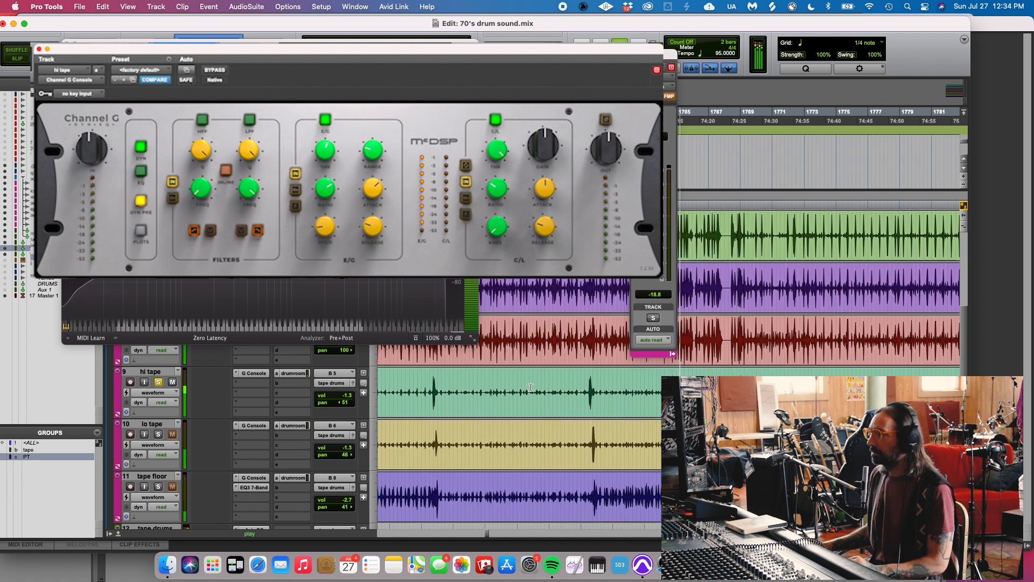
click(158, 434)
click(159, 487)
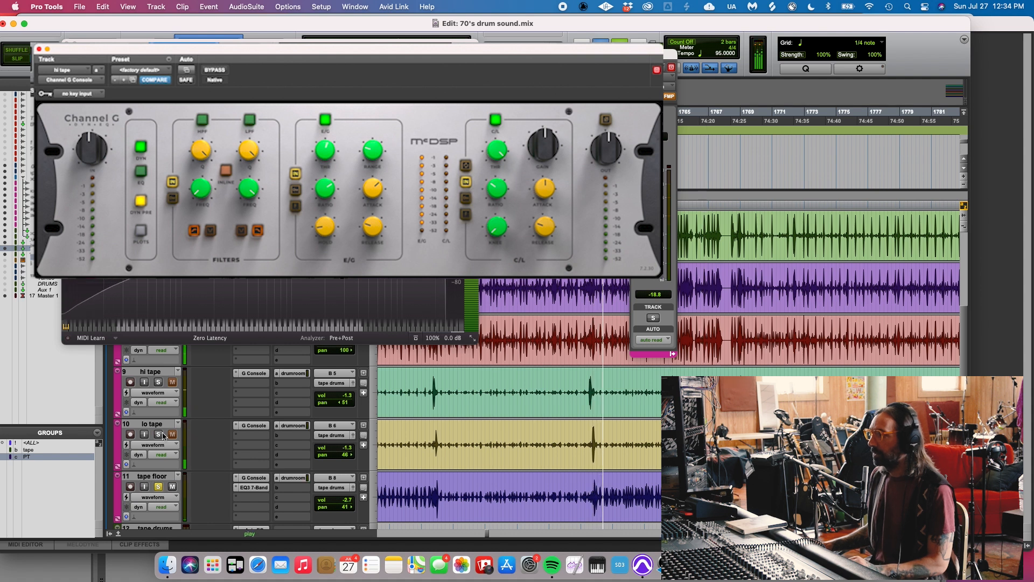
- Show the Channel G Console settings on the hi tape, lo tape and tape floor tracks in turn
click(256, 376)
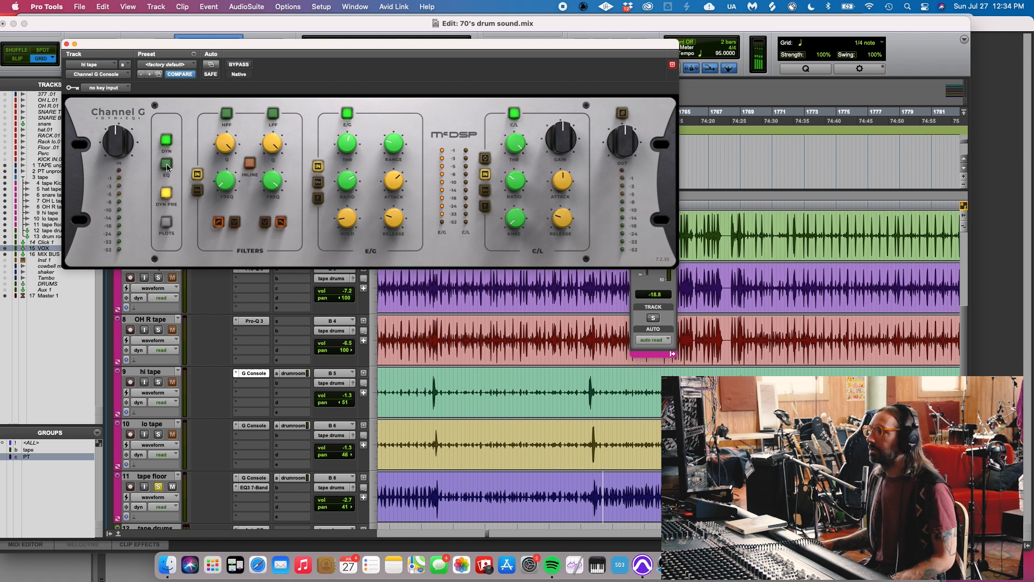
click(253, 426)
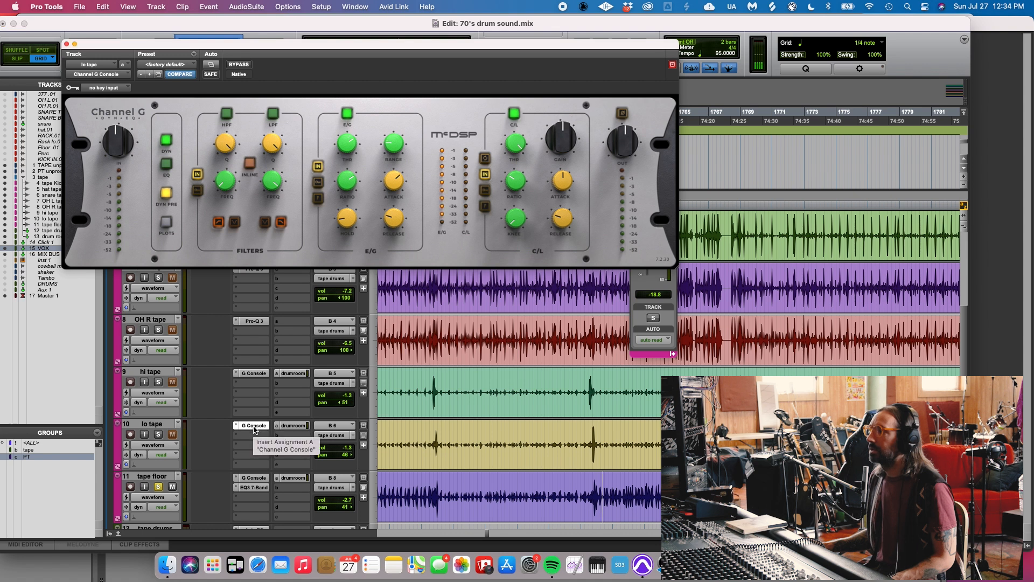
click(261, 480)
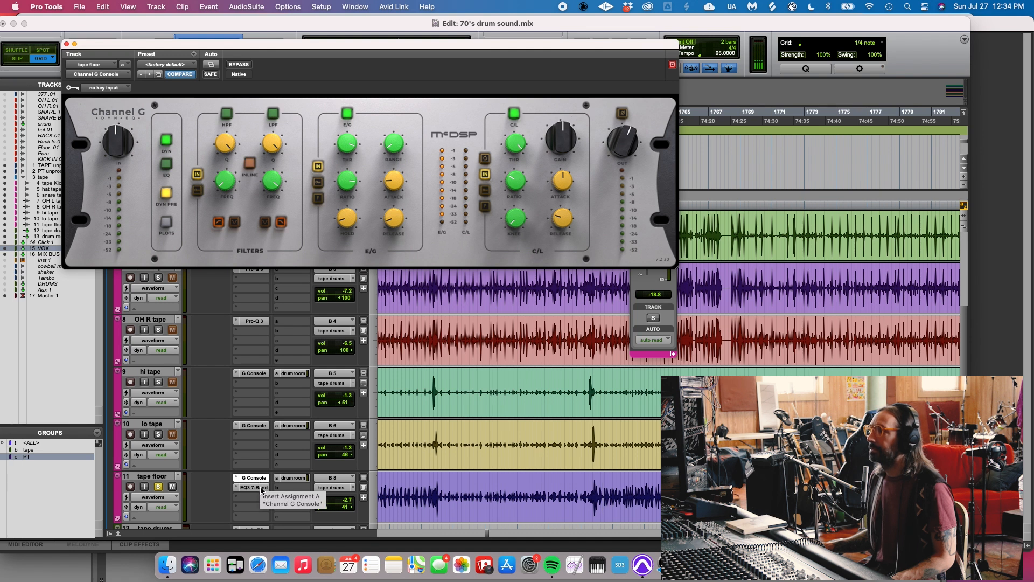
- Show the EQ3 7-Band insert on the tape floor track and unsolo the track
click(261, 487)
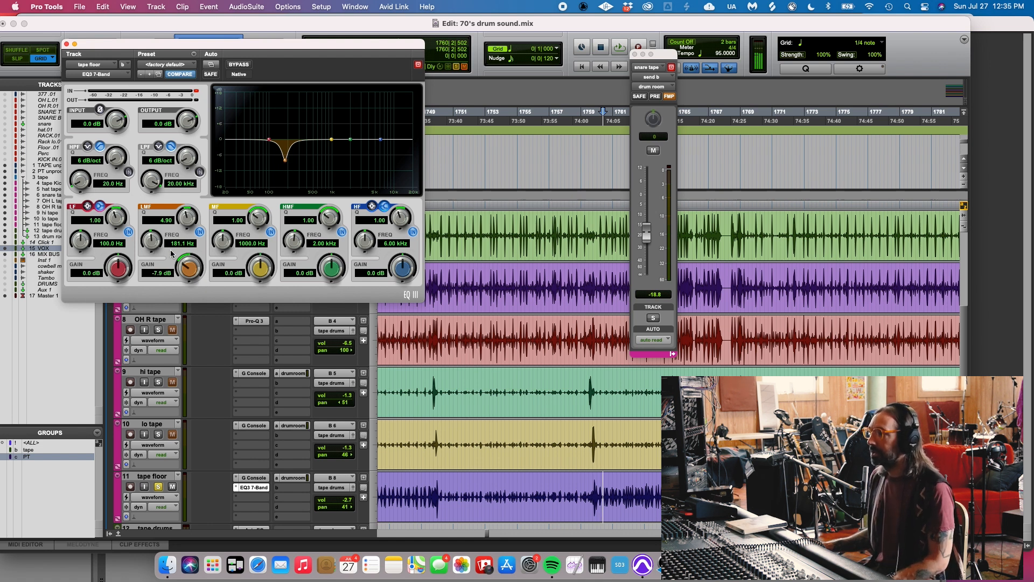
scroll(598, 445, down, 2)
scroll(598, 445, up, 1)
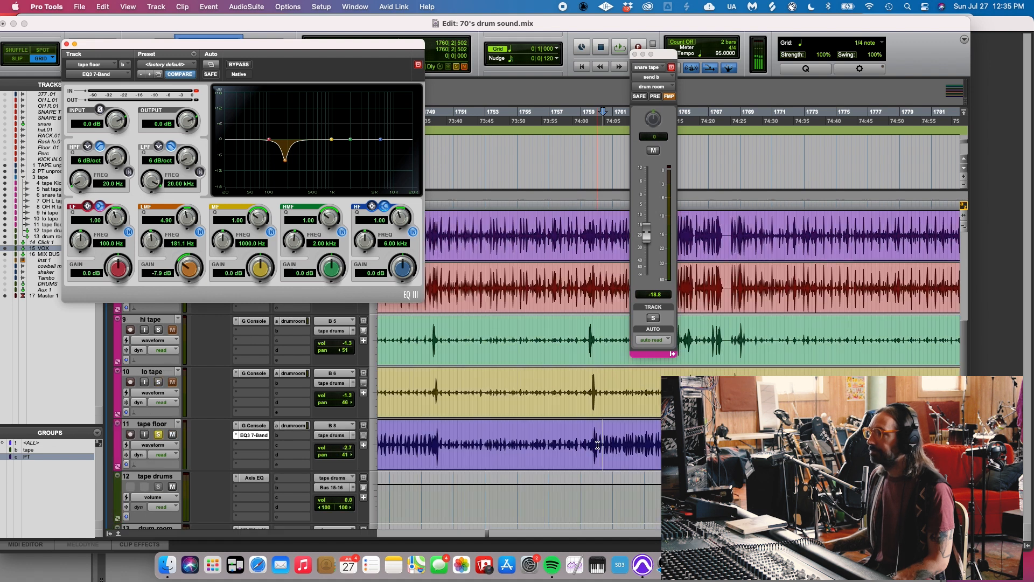
scroll(598, 445, down, 1)
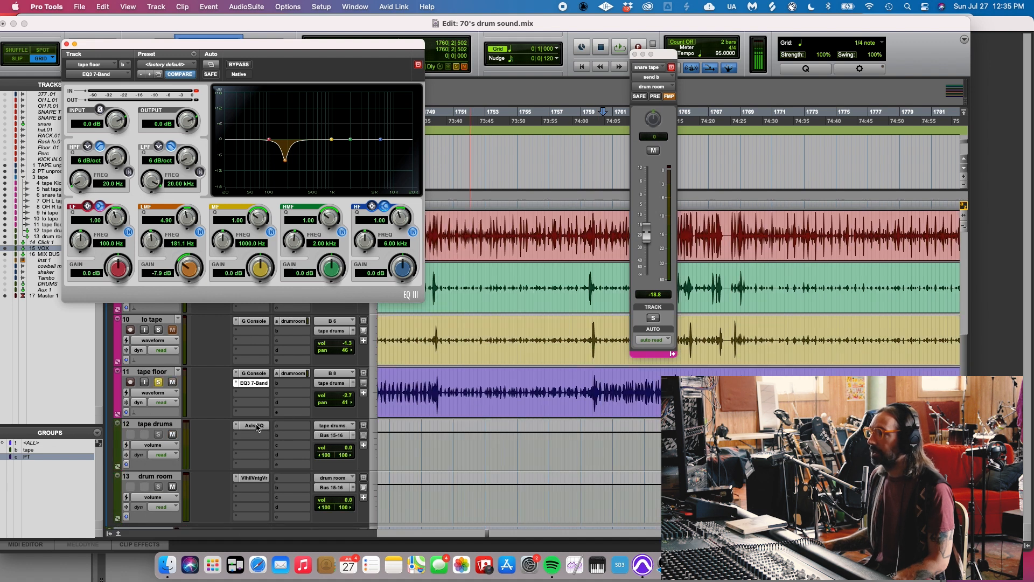
click(158, 382)
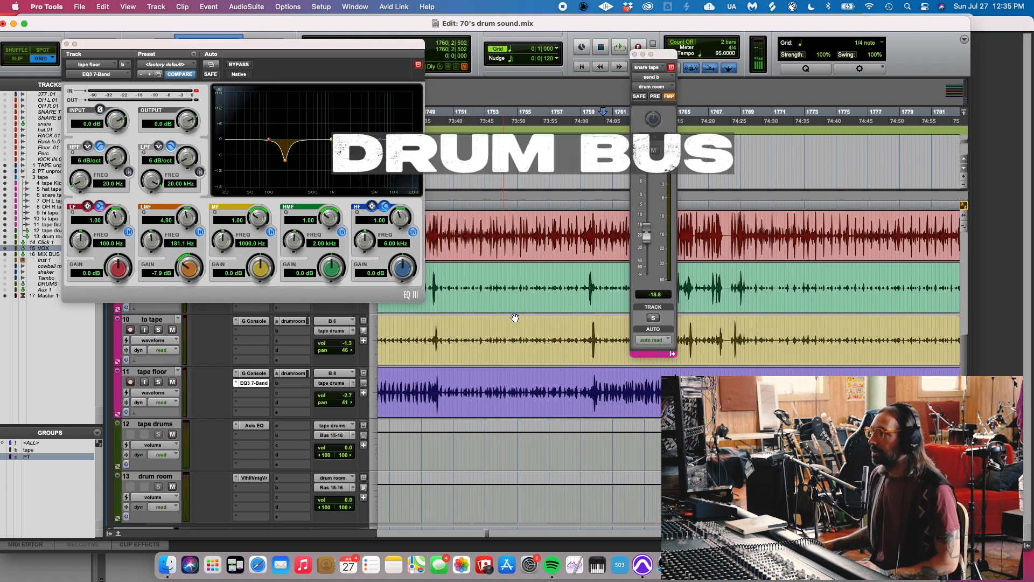
- Open the Axis EQ on the tape drums bus and compare it active and bypassed during playback, leaving it active
key(space)
click(251, 425)
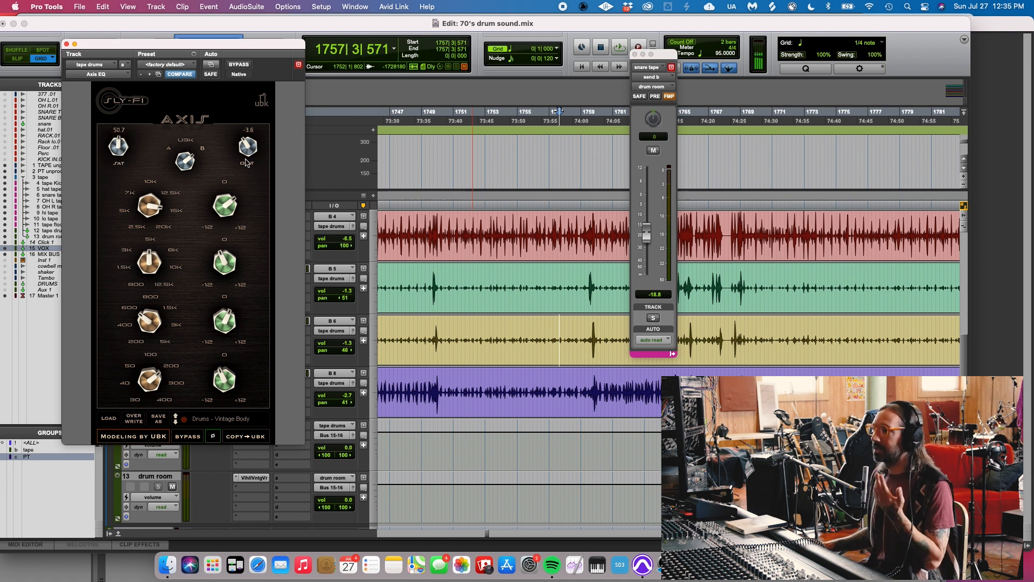
click(537, 230)
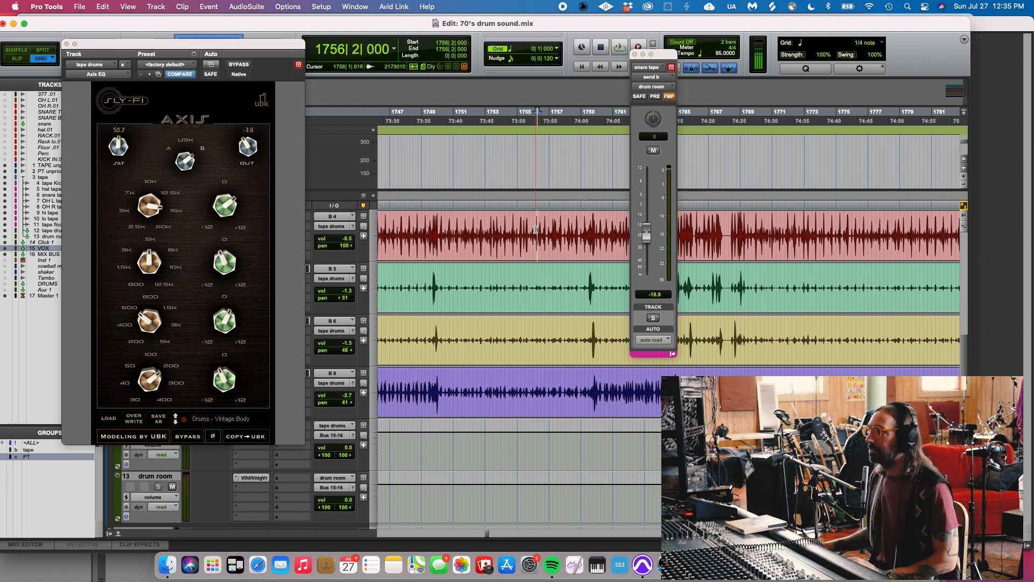
key(space)
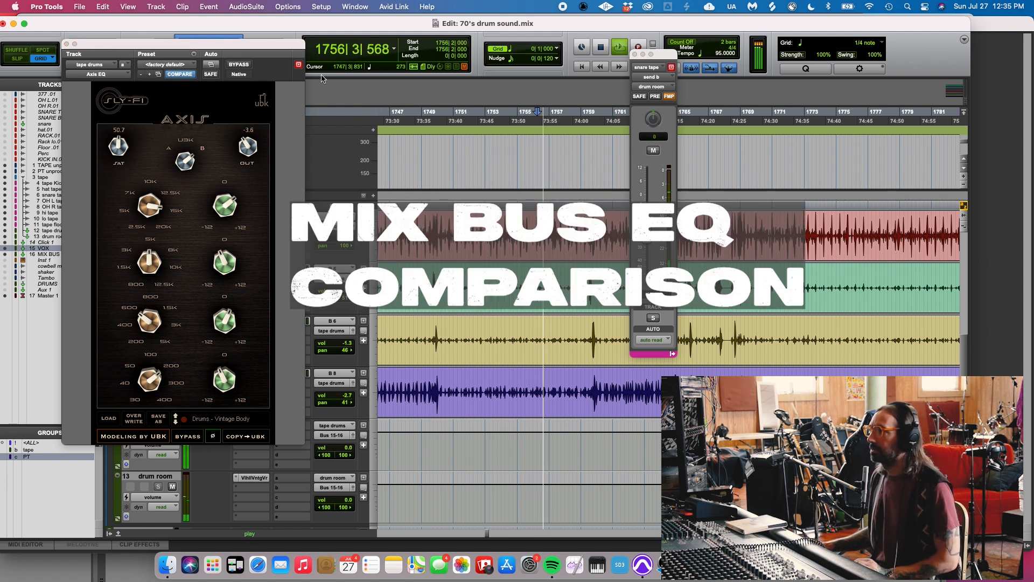
click(239, 65)
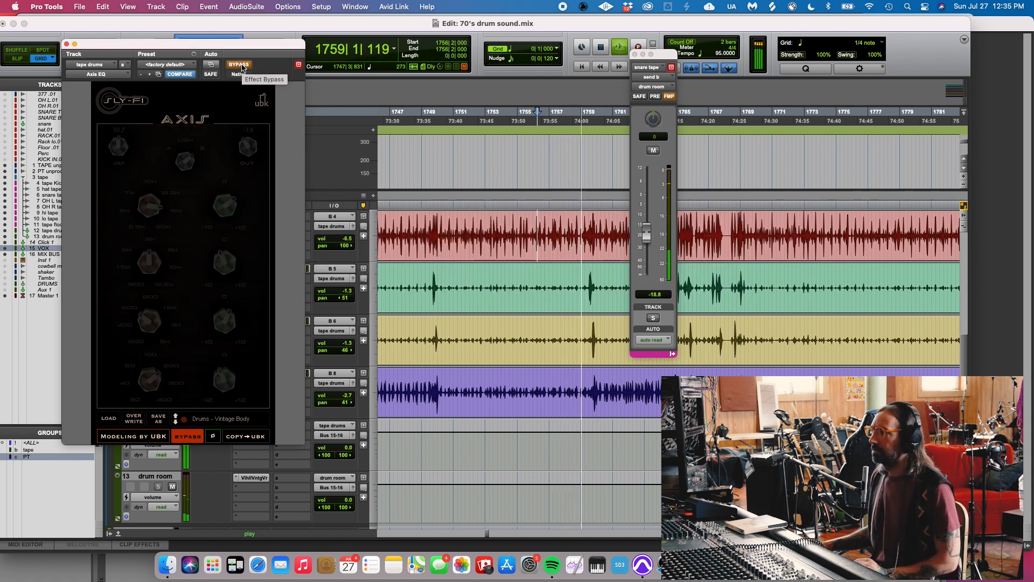
click(239, 64)
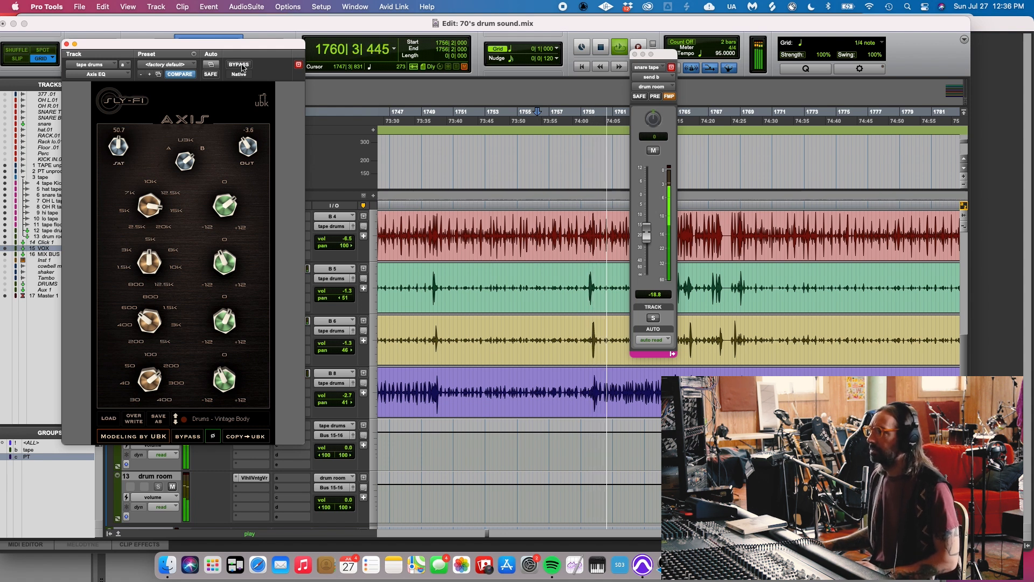
click(241, 65)
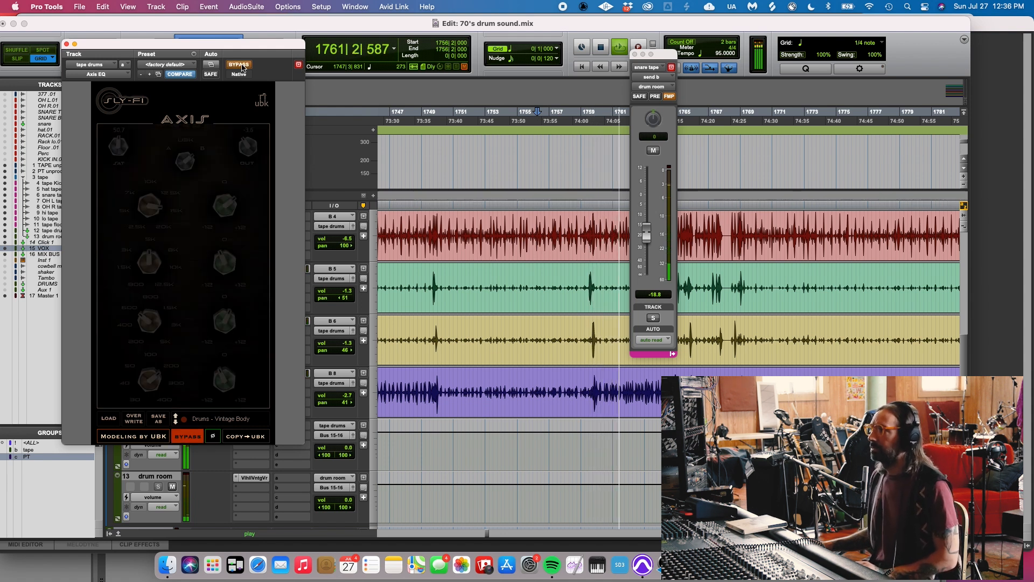
key(space)
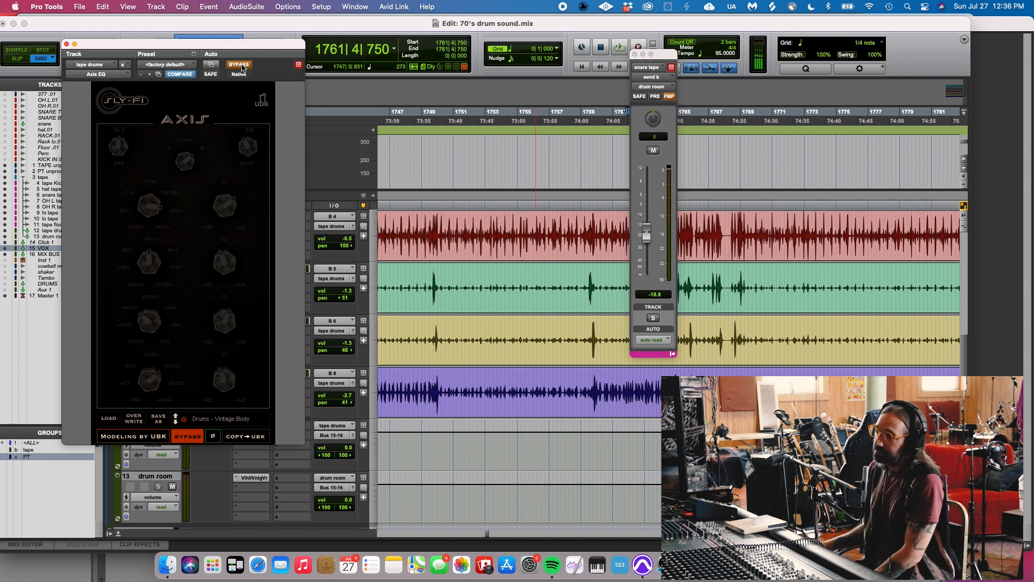
click(239, 65)
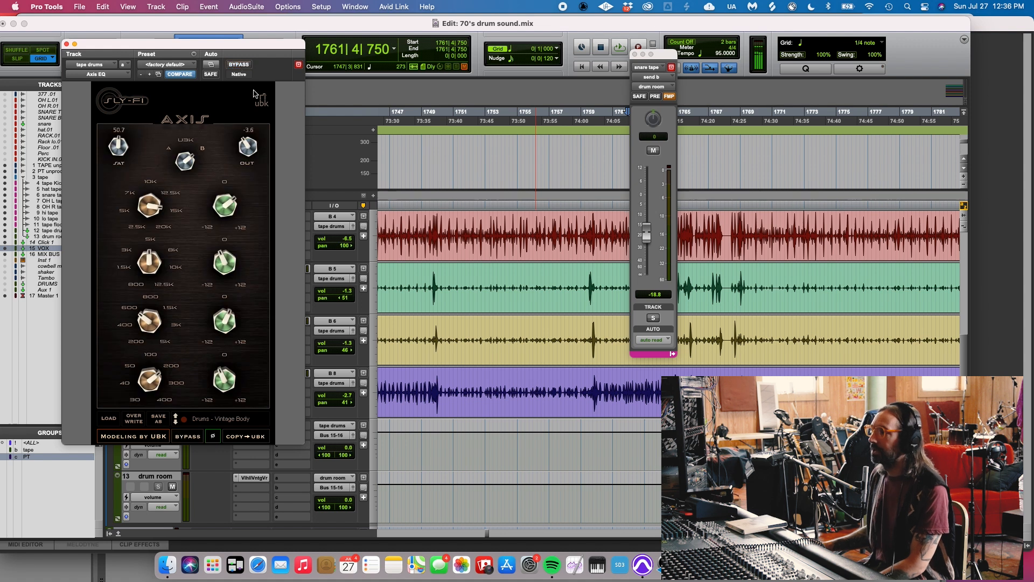
- Open the Neutron 5 insert on the MIX BUS and play the drums through its equalizer and limiter
scroll(458, 398, down, 3)
scroll(458, 398, down, 2)
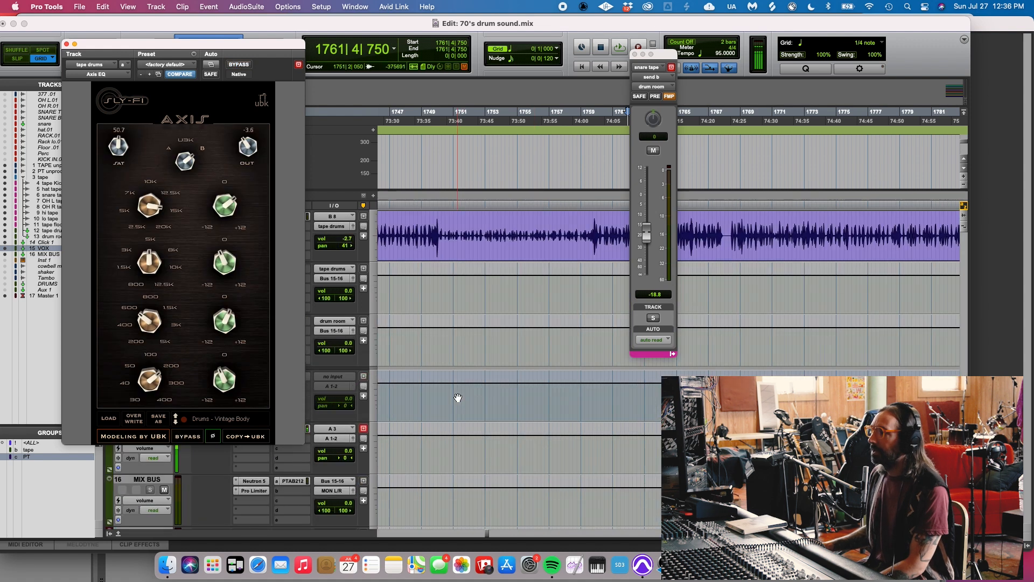
click(263, 485)
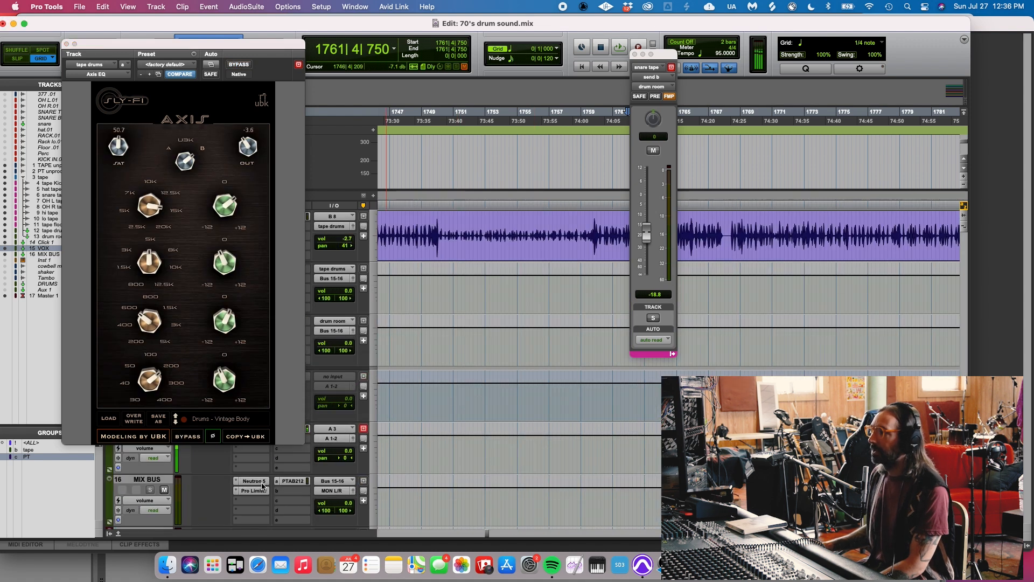
click(262, 484)
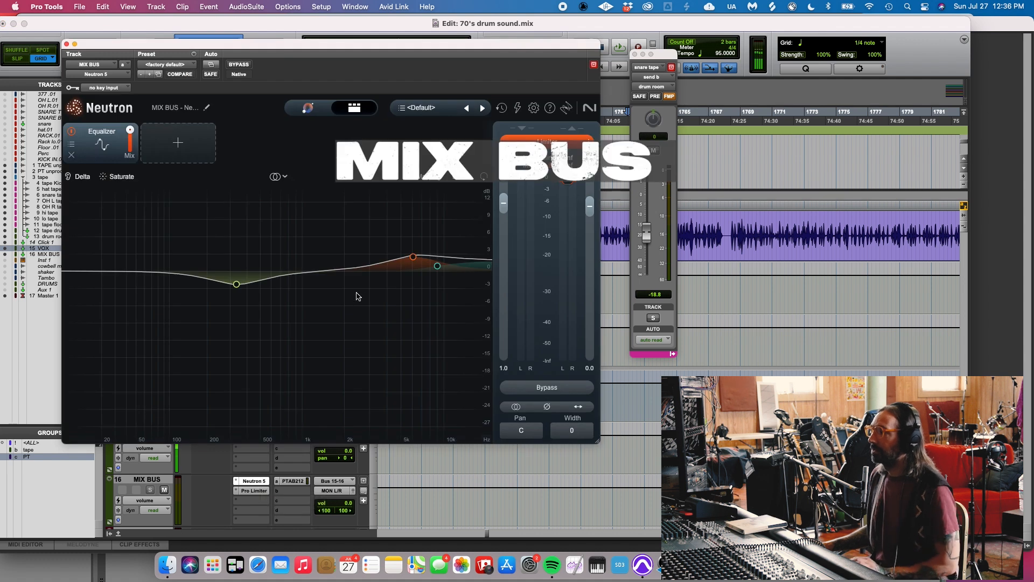
key(space)
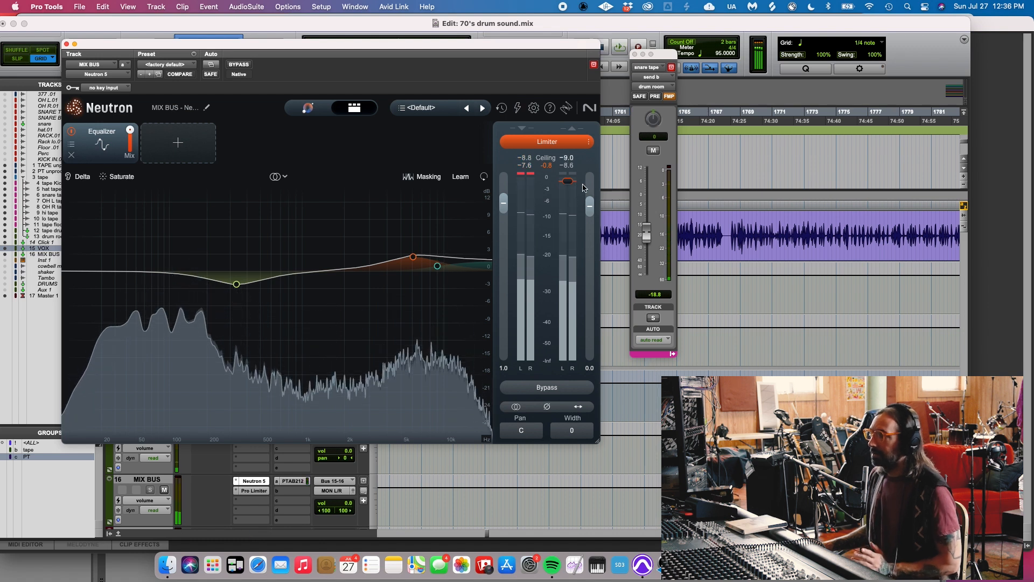
key(space)
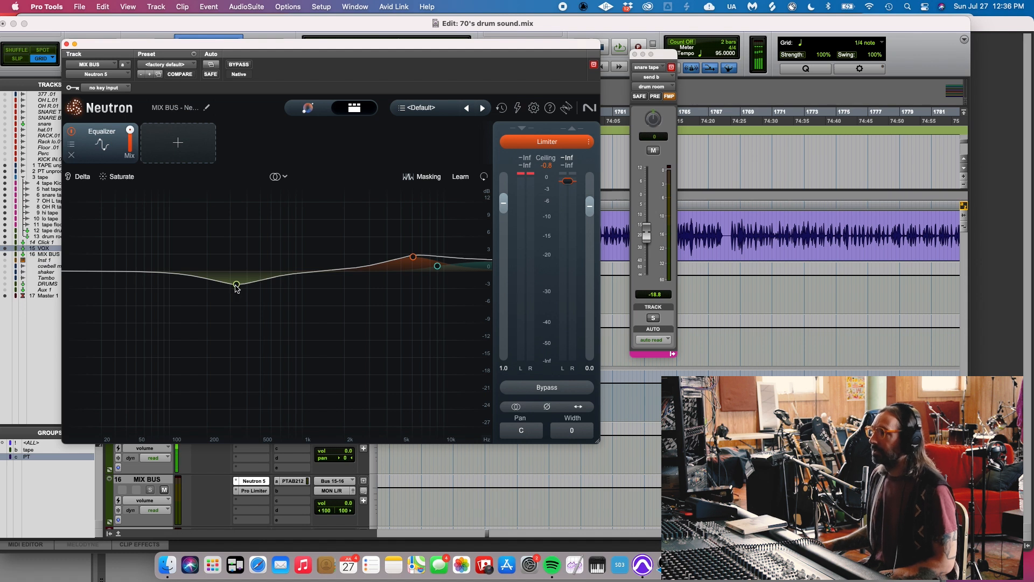
- Inspect the Pro Limiter on the MIX BUS, close its window and return to the tape drum tracks
click(254, 491)
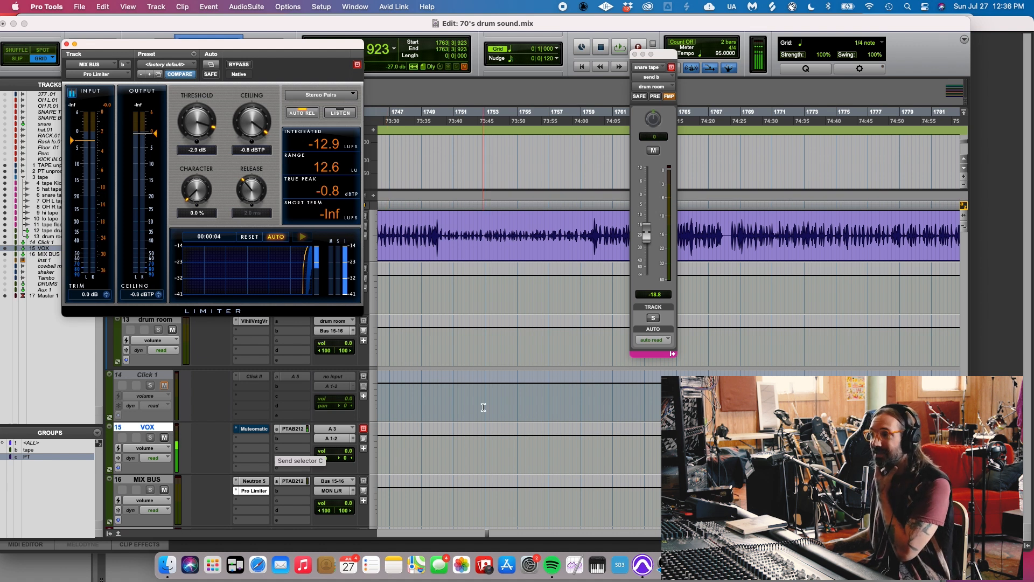
click(66, 44)
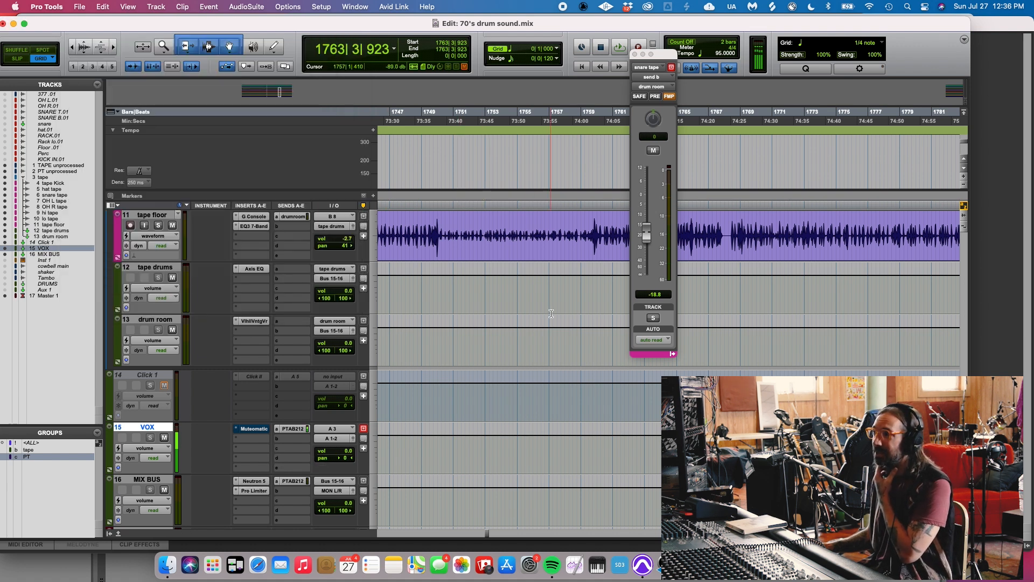
scroll(551, 316, up, 10)
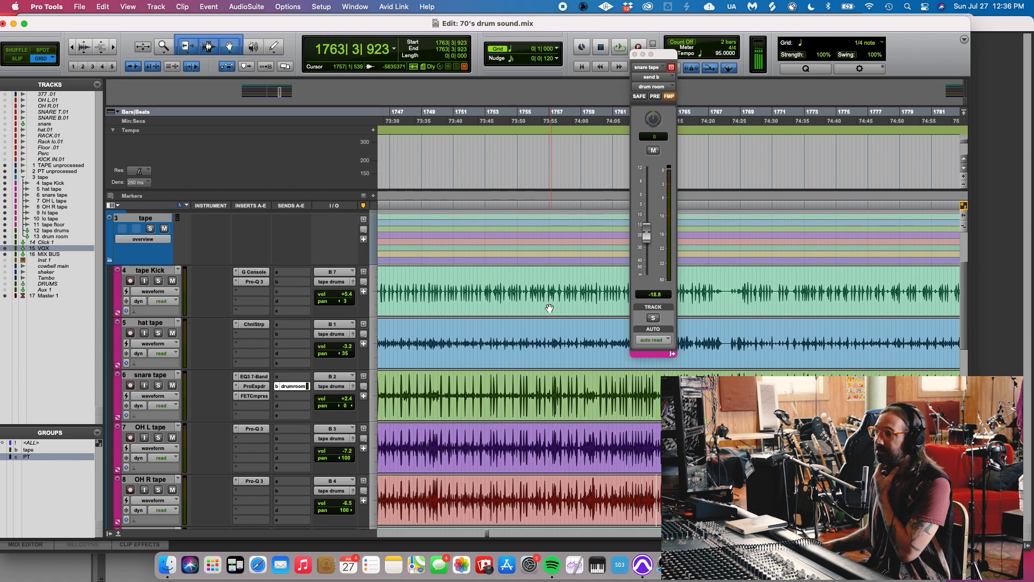
scroll(547, 299, right, 5)
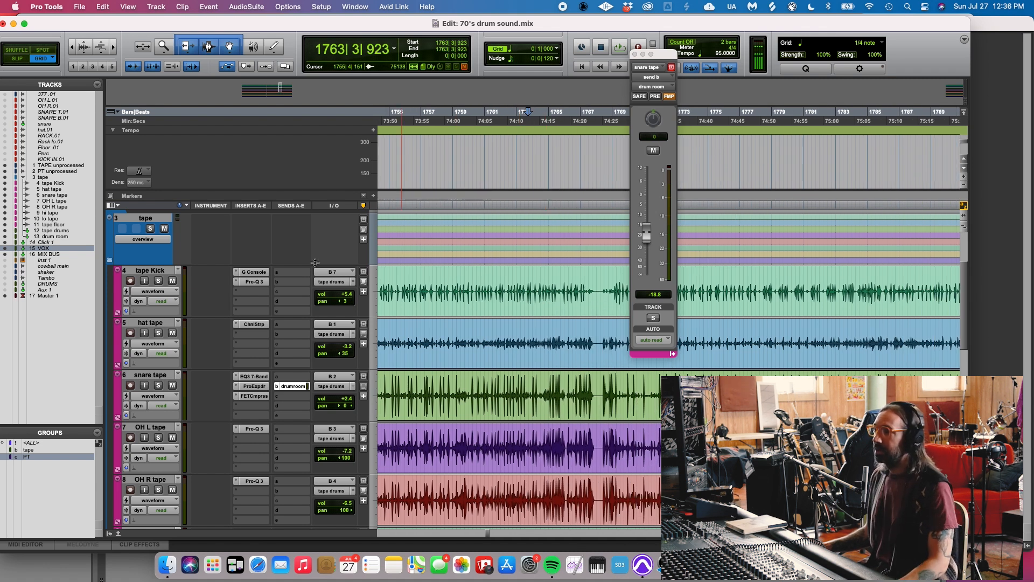
scroll(312, 264, down, 3)
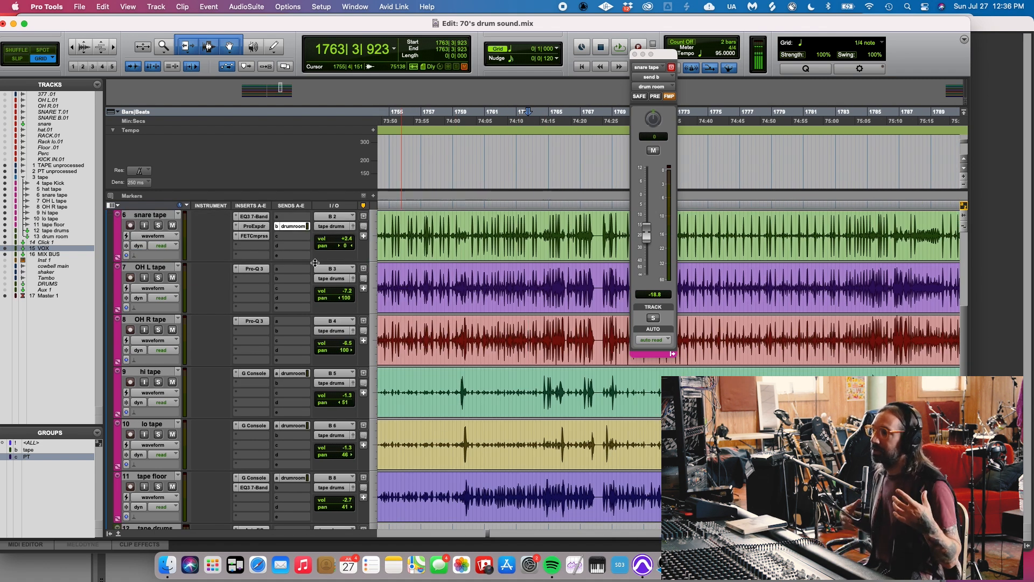